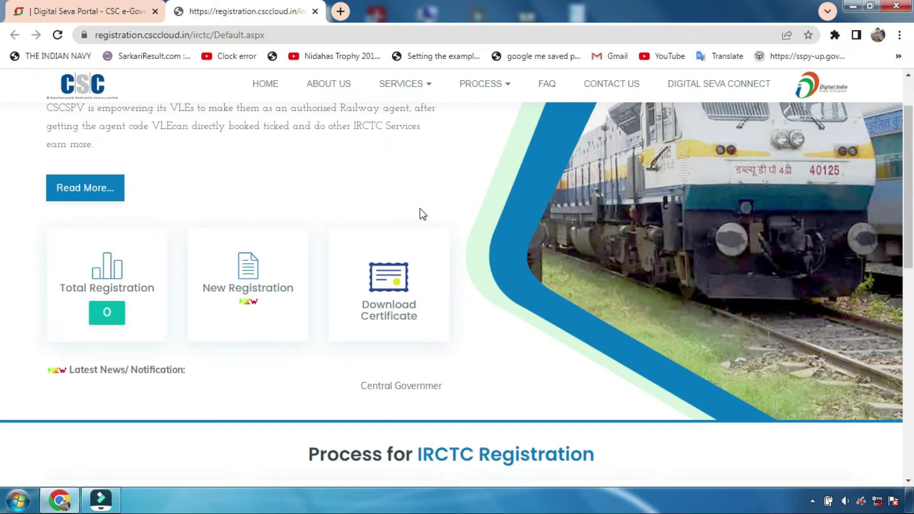
Step: Open the New Registration page and scroll through its do's, don'ts and registration cards
{"action": "left_click", "coordinate": [243, 291]}
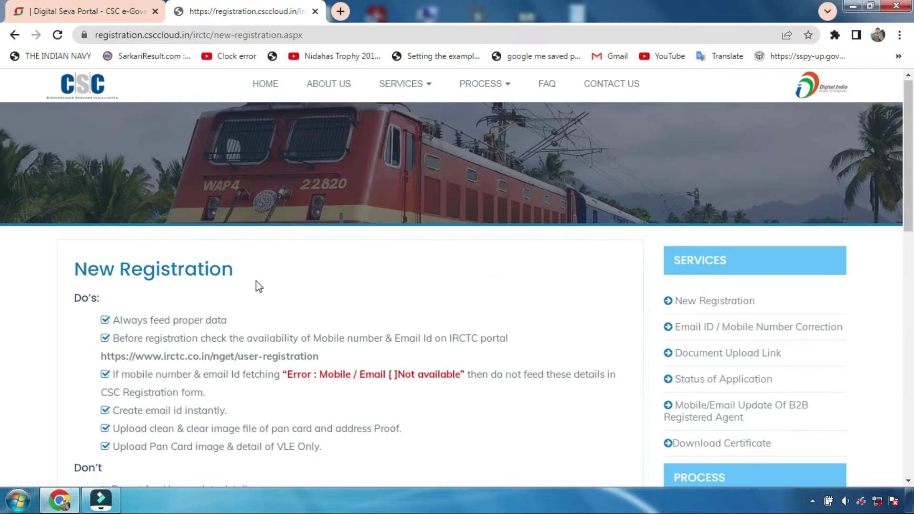
{"action": "scroll", "coordinate": [255, 286], "scroll_direction": "down", "scroll_amount": 7}
{"action": "scroll", "coordinate": [255, 235], "scroll_direction": "down", "scroll_amount": 1}
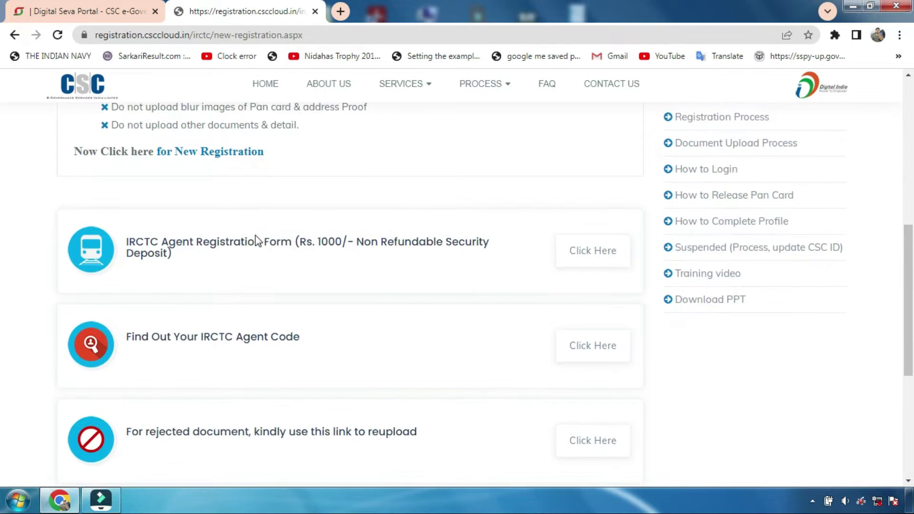
{"action": "scroll", "coordinate": [255, 236], "scroll_direction": "up", "scroll_amount": 1}
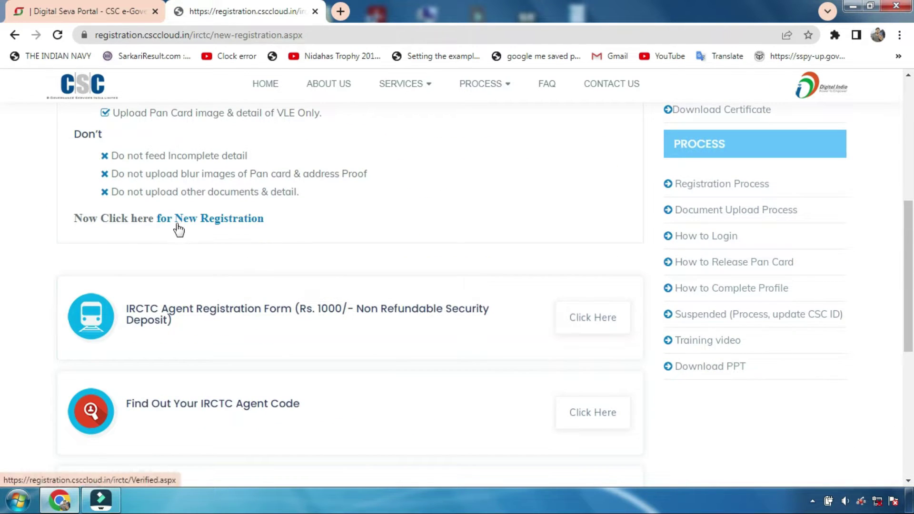
Step: Open the 'for New Registration' verification form and check the entered e-mail, mobile number and PAN
{"action": "left_click", "coordinate": [210, 227]}
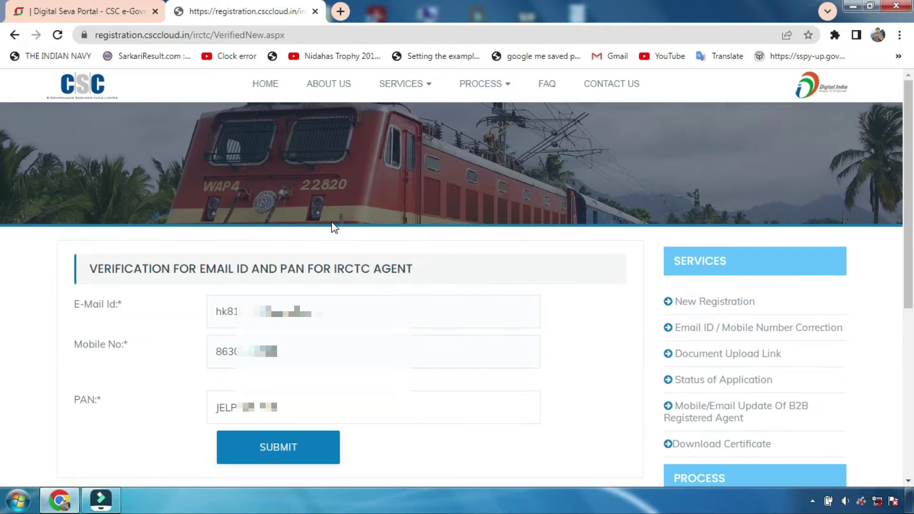
{"action": "left_click", "coordinate": [341, 310]}
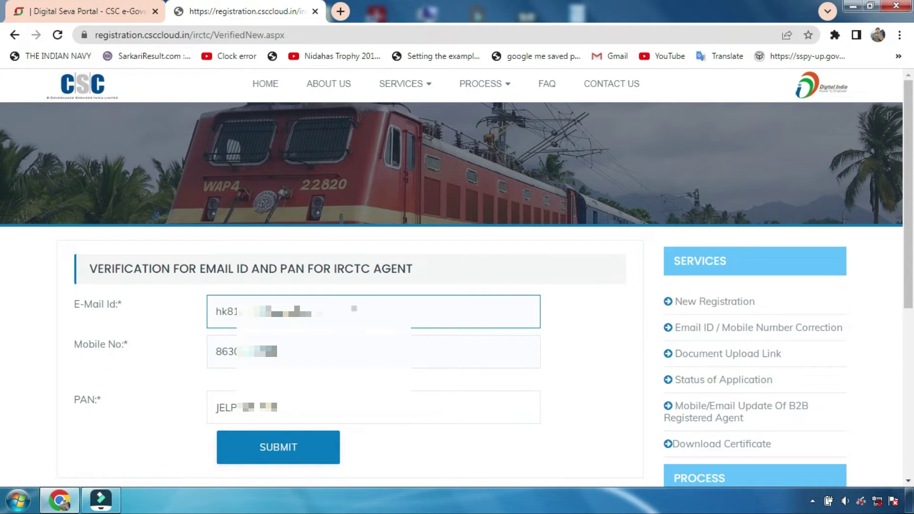
{"action": "double_click", "coordinate": [354, 308]}
{"action": "left_click_drag", "start_coordinate": [296, 352], "coordinate": [223, 340]}
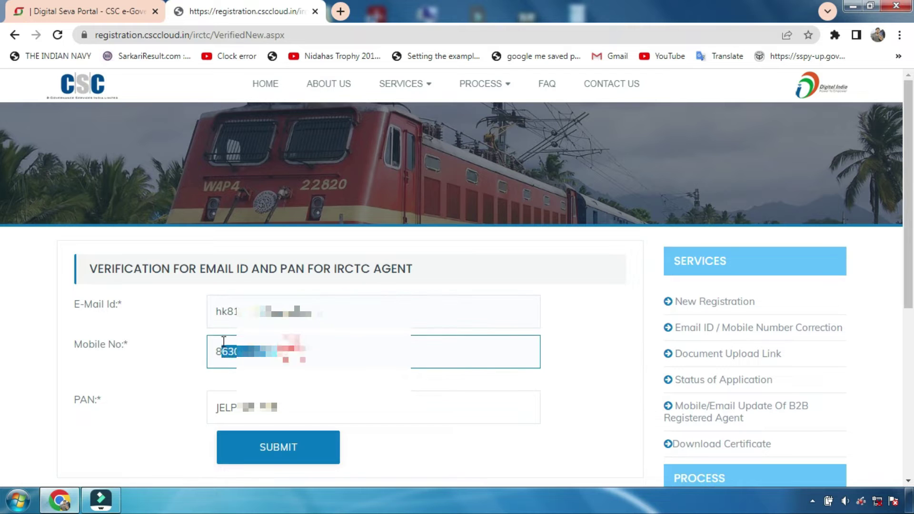
{"action": "left_click_drag", "start_coordinate": [295, 407], "coordinate": [230, 403]}
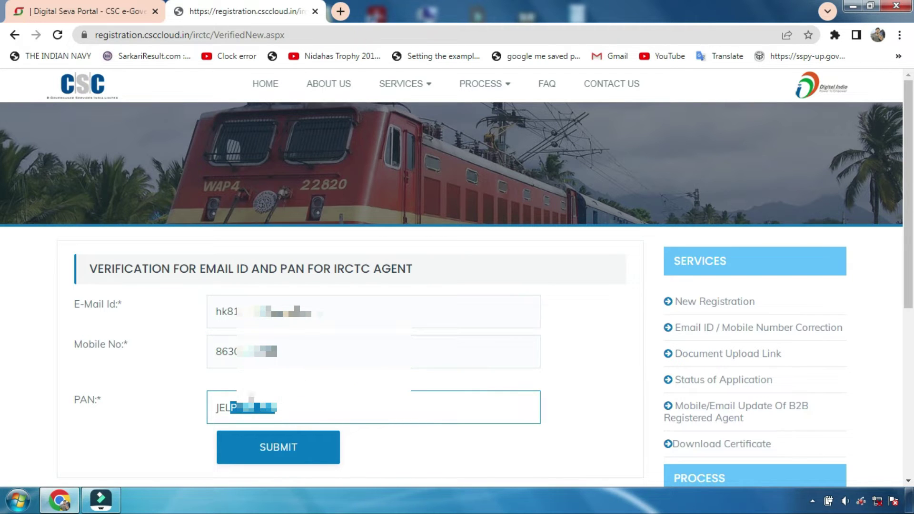
{"action": "left_click", "coordinate": [263, 379]}
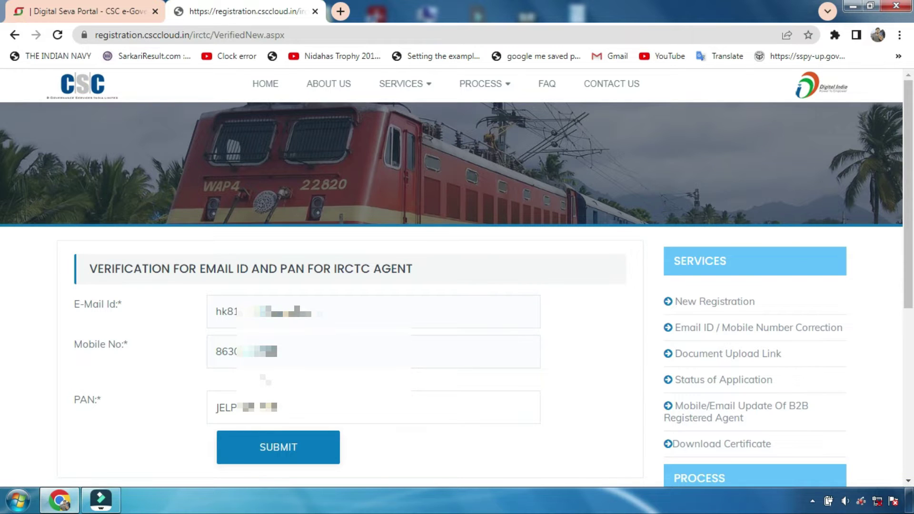
Step: Recheck the e-mail and mobile number entries, then submit the details for verification
{"action": "left_click", "coordinate": [267, 364]}
{"action": "left_click", "coordinate": [279, 324]}
{"action": "left_click", "coordinate": [280, 355]}
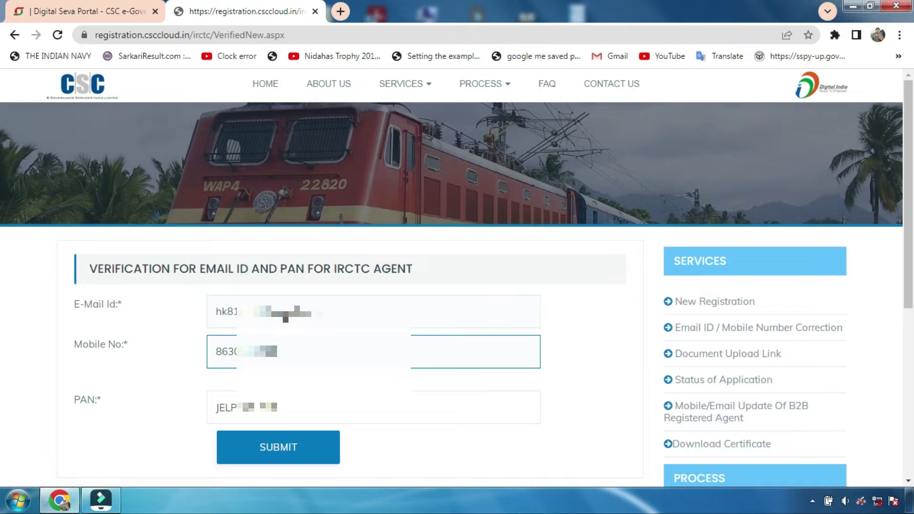
{"action": "left_click", "coordinate": [285, 317]}
{"action": "left_click", "coordinate": [297, 354]}
{"action": "key", "text": "shift+Tab"}
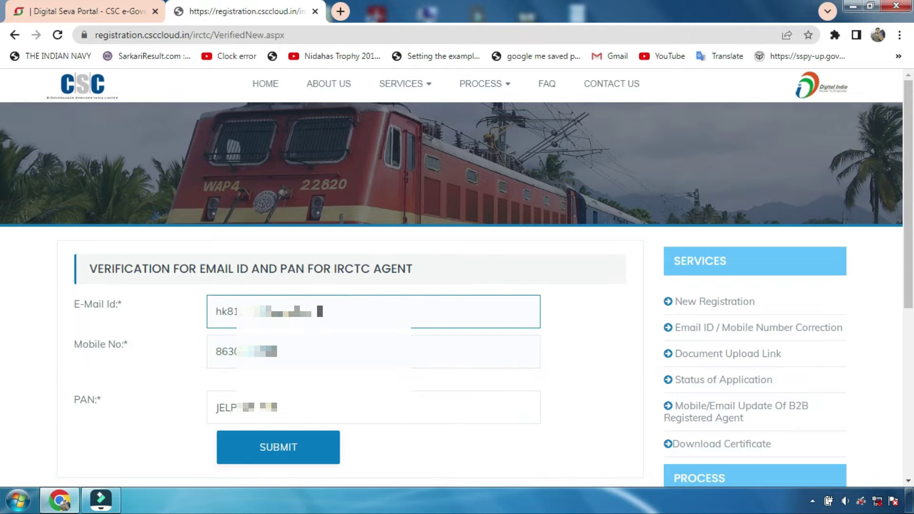
{"action": "key", "text": "Tab"}
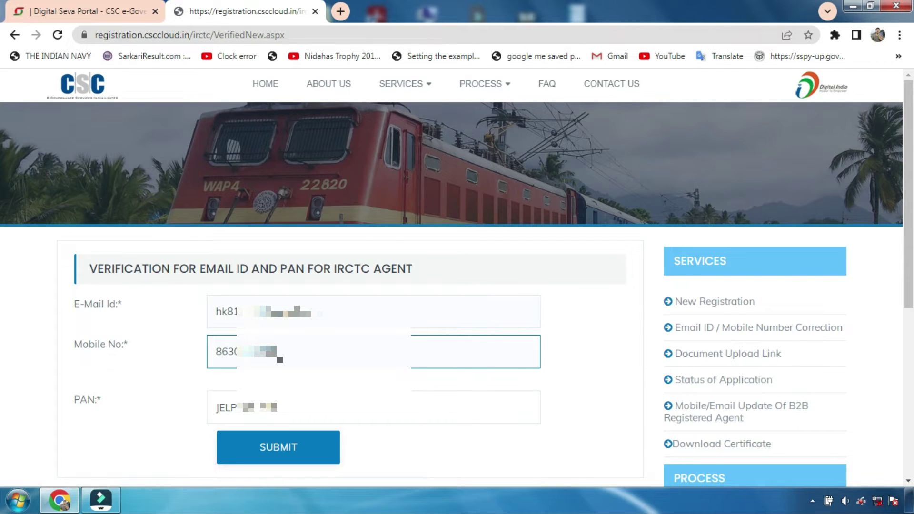
{"action": "left_click", "coordinate": [319, 311]}
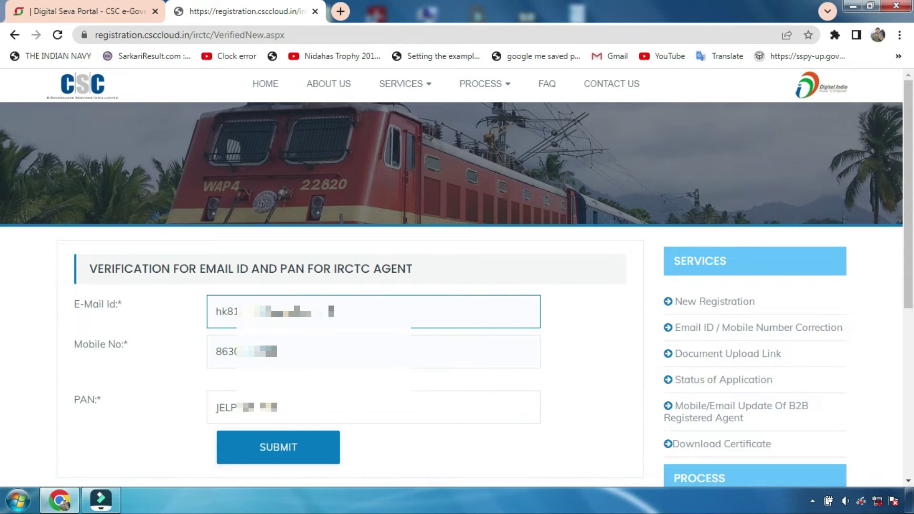
{"action": "left_click", "coordinate": [291, 353]}
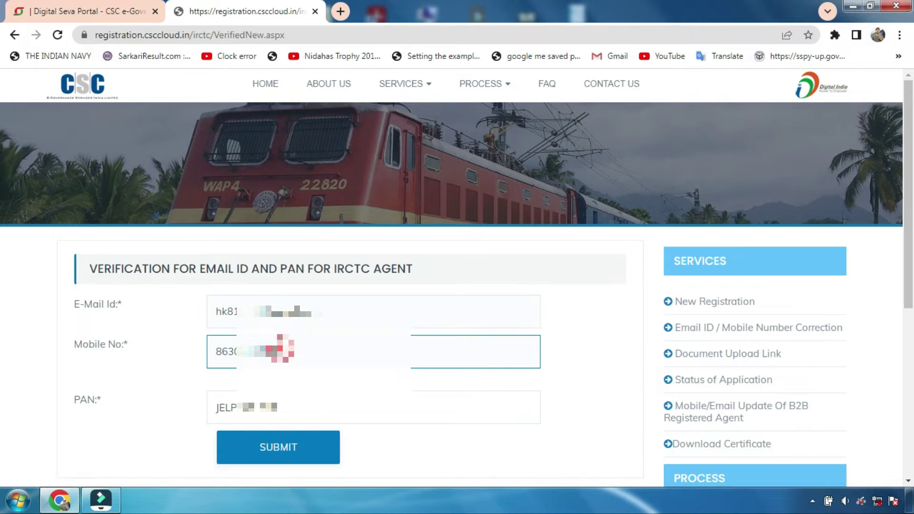
{"action": "scroll", "coordinate": [291, 354], "scroll_direction": "down", "scroll_amount": 1}
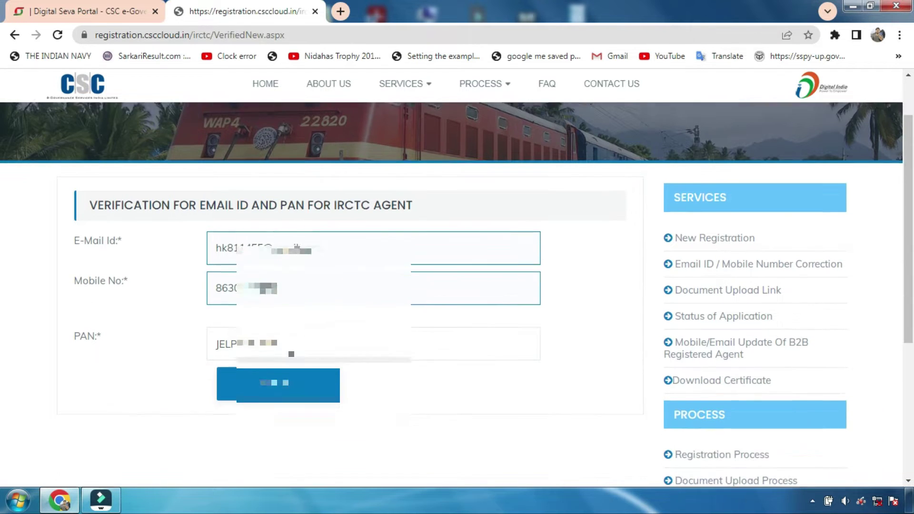
{"action": "left_click", "coordinate": [280, 387]}
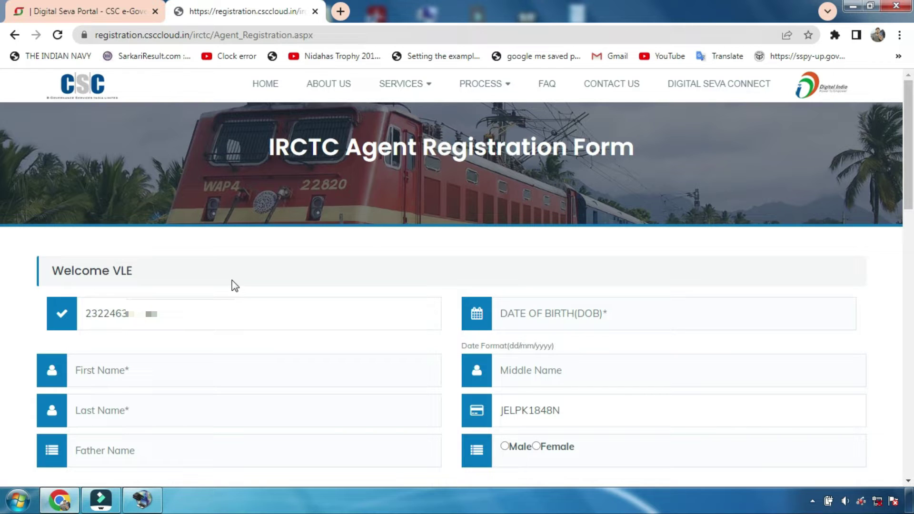
Step: Check the prefilled VLE ID on the agent registration form
{"action": "left_click", "coordinate": [122, 316]}
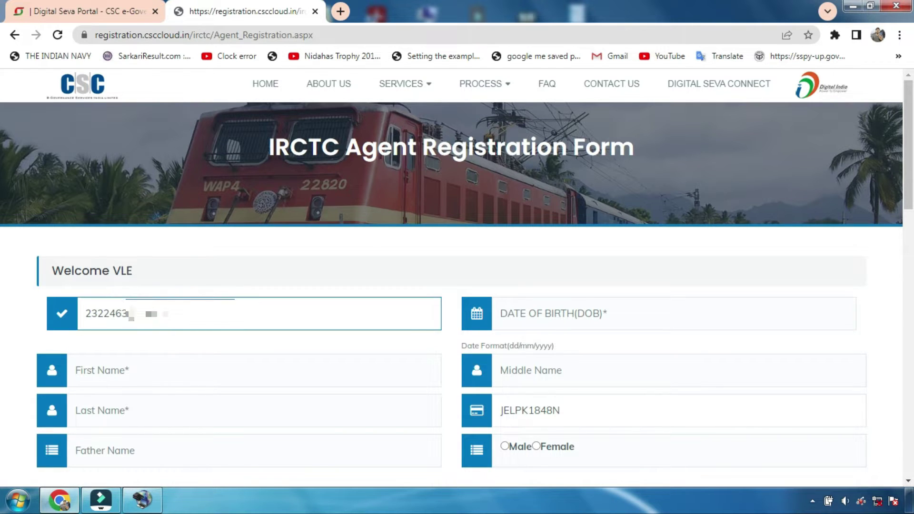
{"action": "double_click", "coordinate": [167, 313]}
{"action": "left_click", "coordinate": [190, 320]}
Step: Set the date of birth to 06/07/2000 using the calendar's year and month grids
{"action": "left_click", "coordinate": [549, 313]}
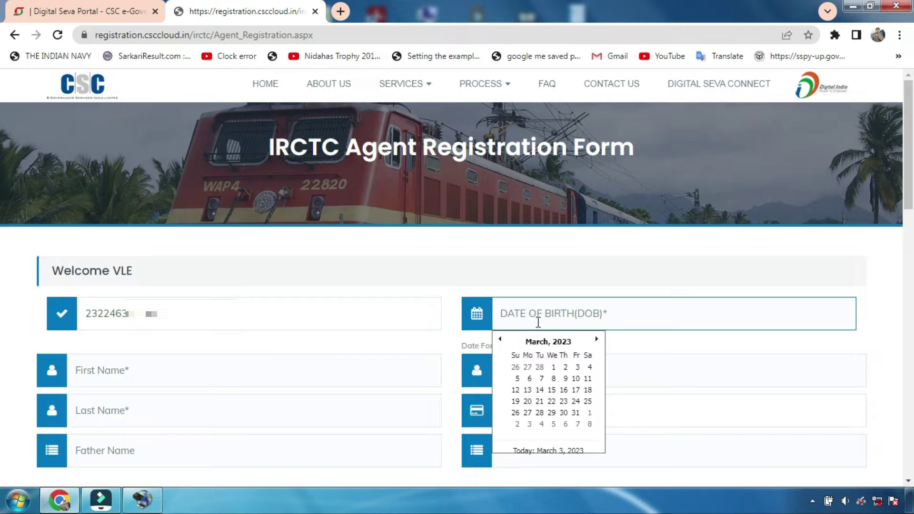
{"action": "left_click", "coordinate": [548, 342]}
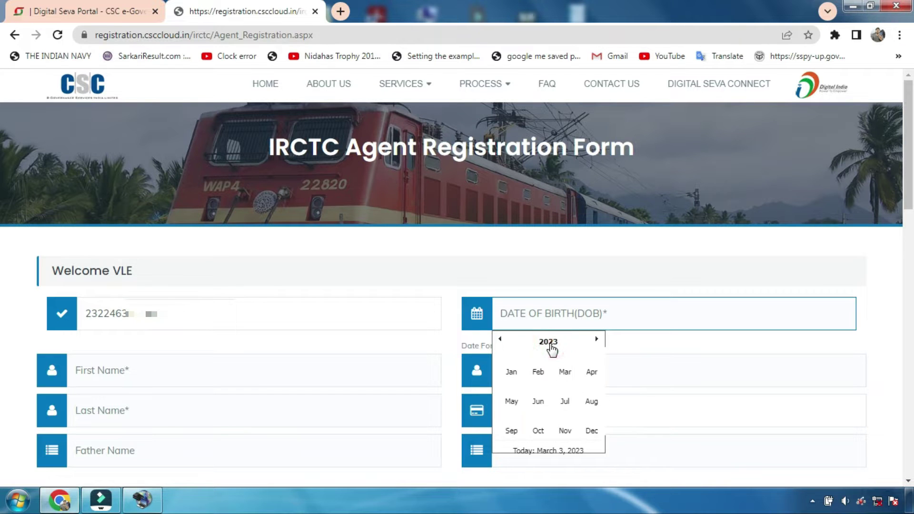
{"action": "left_click", "coordinate": [549, 341]}
{"action": "left_click", "coordinate": [500, 340]}
{"action": "left_click", "coordinate": [500, 340]}
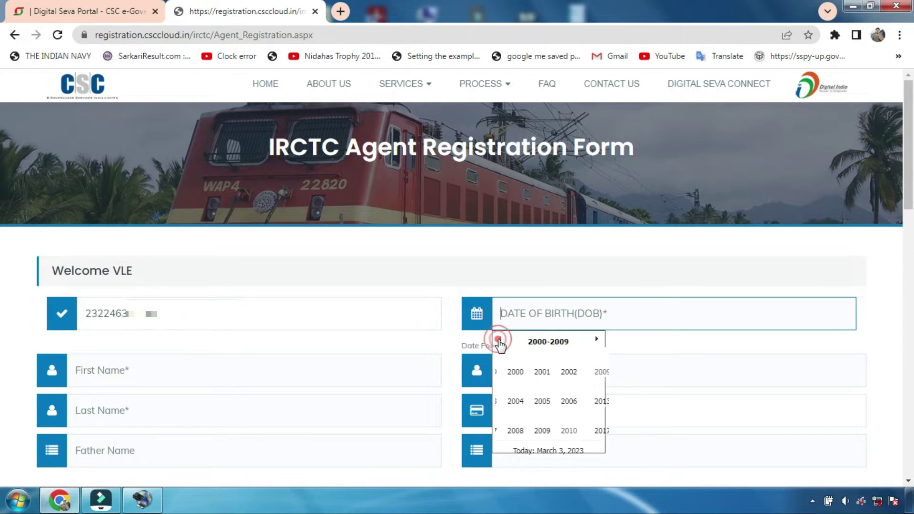
{"action": "left_click", "coordinate": [499, 340]}
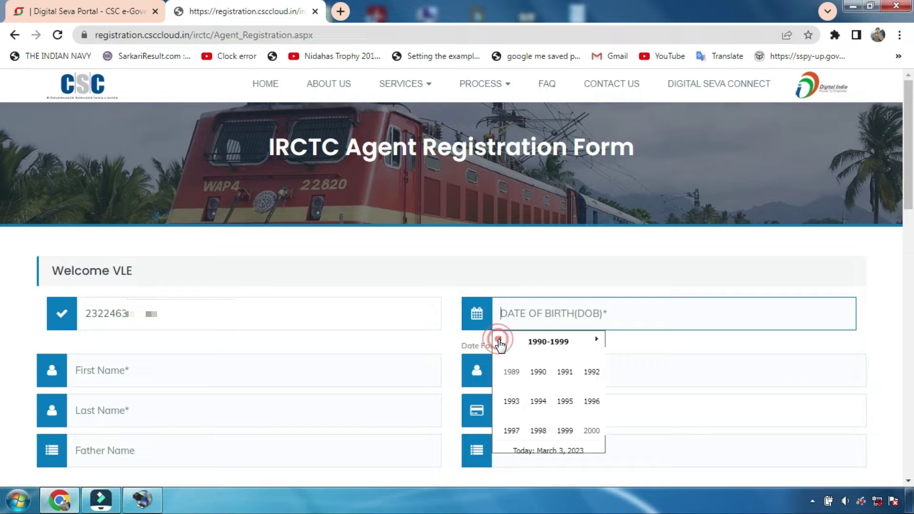
{"action": "left_click", "coordinate": [593, 430]}
{"action": "left_click", "coordinate": [558, 402]}
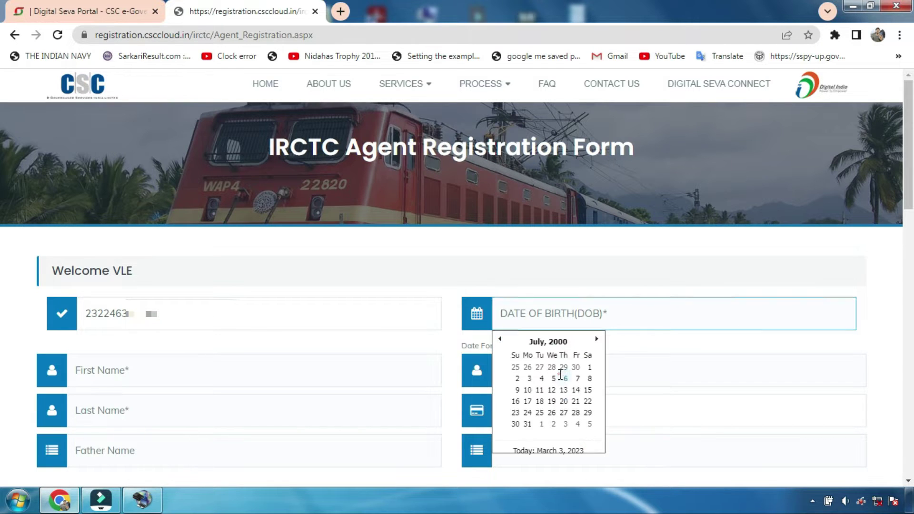
{"action": "left_click", "coordinate": [556, 374]}
{"action": "scroll", "coordinate": [245, 360], "scroll_direction": "down", "scroll_amount": 1}
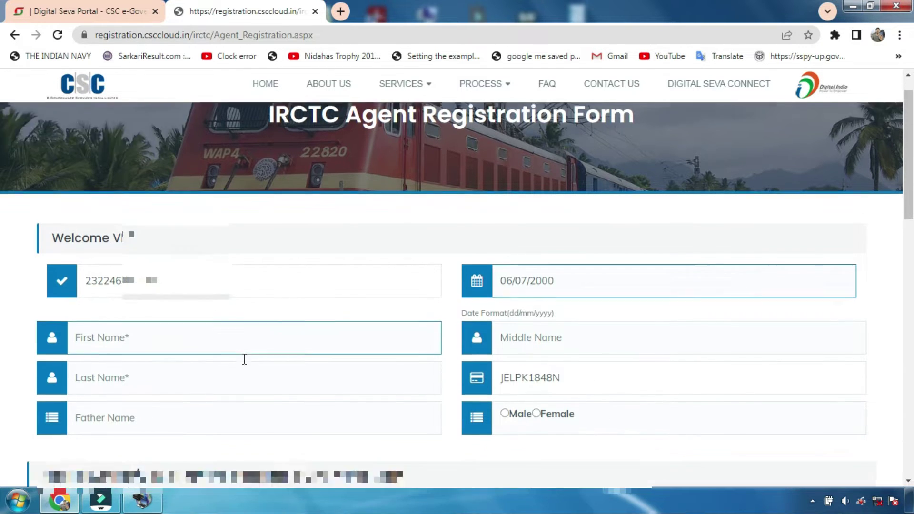
Step: Go through the first, middle, last and father's name fields, and select Male as gender
{"action": "left_click", "coordinate": [108, 303]}
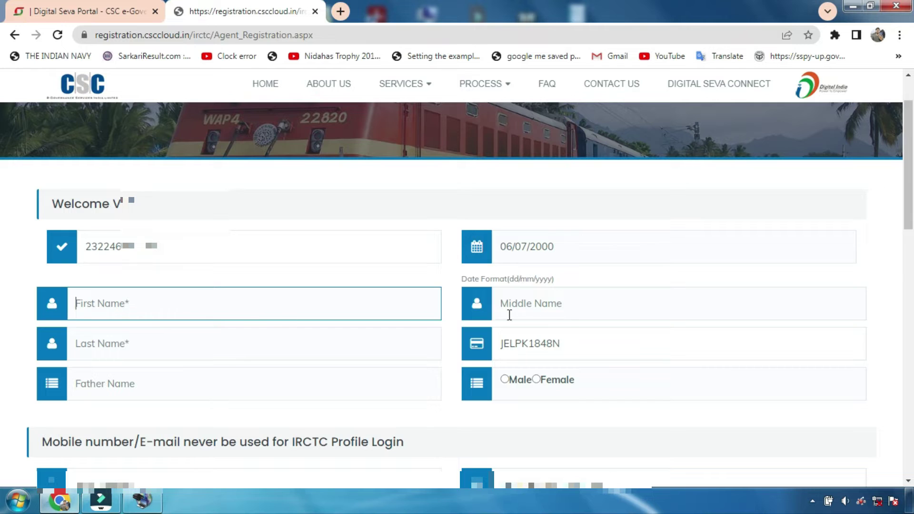
{"action": "left_click", "coordinate": [559, 305]}
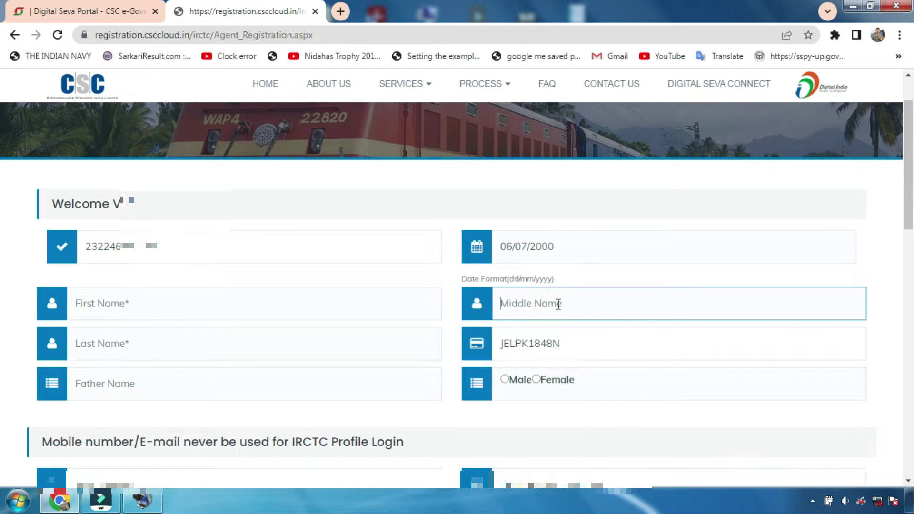
{"action": "left_click", "coordinate": [82, 346]}
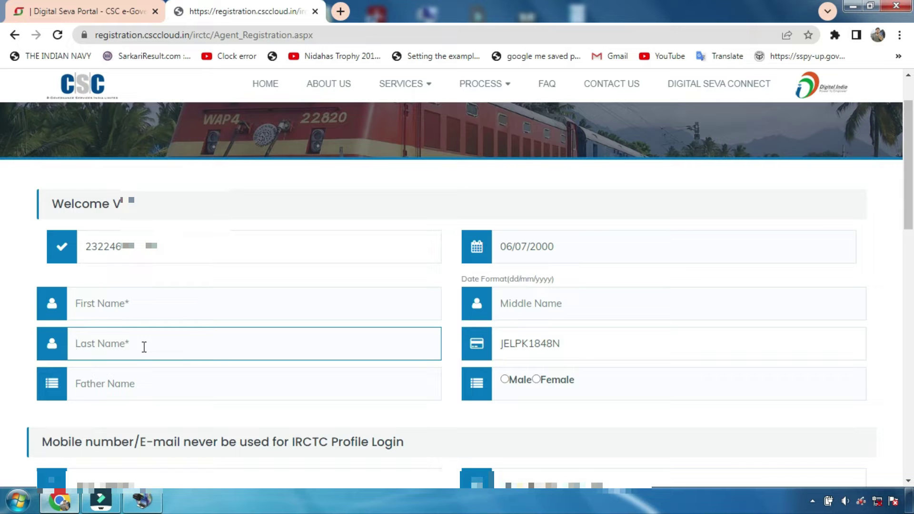
{"action": "left_click", "coordinate": [101, 390]}
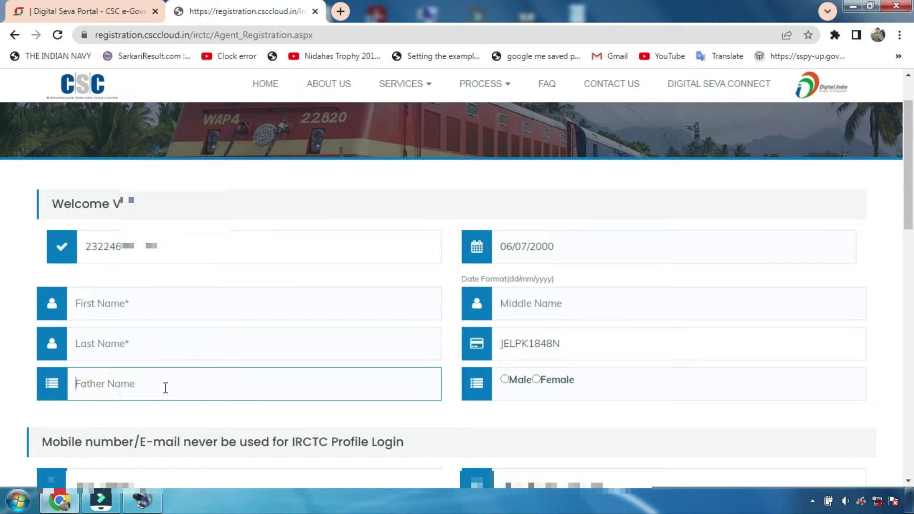
{"action": "left_click", "coordinate": [504, 379]}
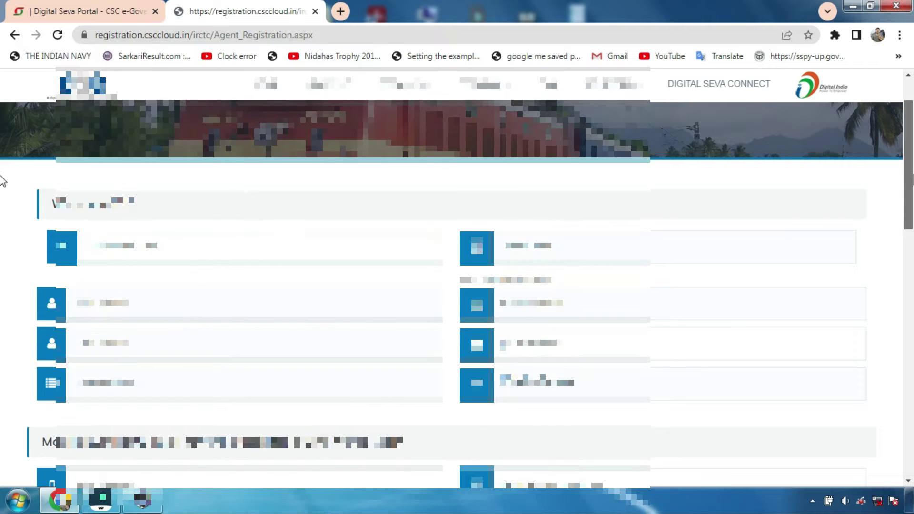
Step: Enter 250611 as the CSC centre pin code so the state fills in
{"action": "scroll", "coordinate": [2, 221], "scroll_direction": "down", "scroll_amount": 2}
{"action": "scroll", "coordinate": [2, 221], "scroll_direction": "down", "scroll_amount": 6}
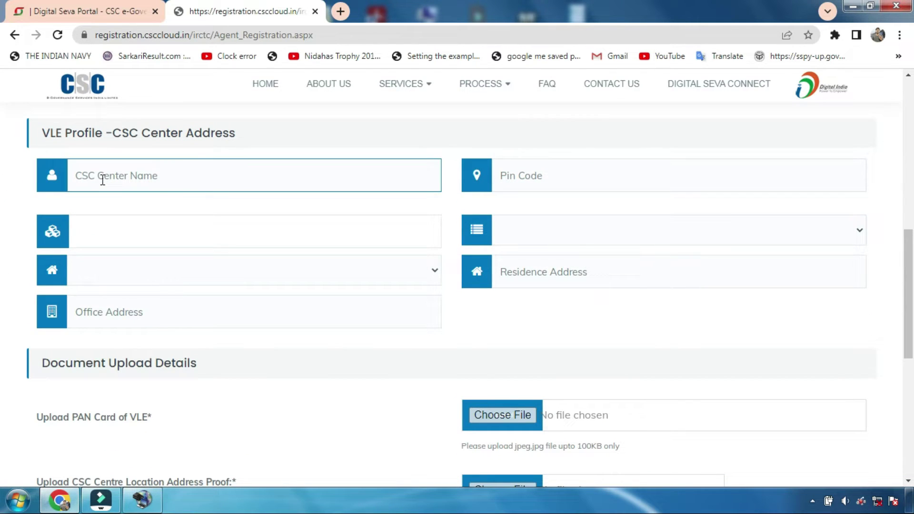
{"action": "left_click", "coordinate": [101, 179]}
{"action": "left_click", "coordinate": [520, 177]}
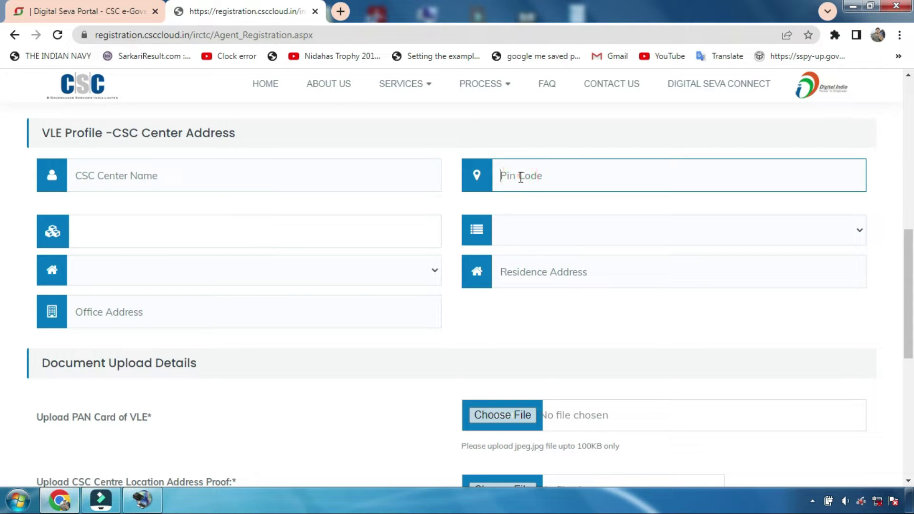
{"action": "type", "text": "250611"}
{"action": "left_click", "coordinate": [552, 206]}
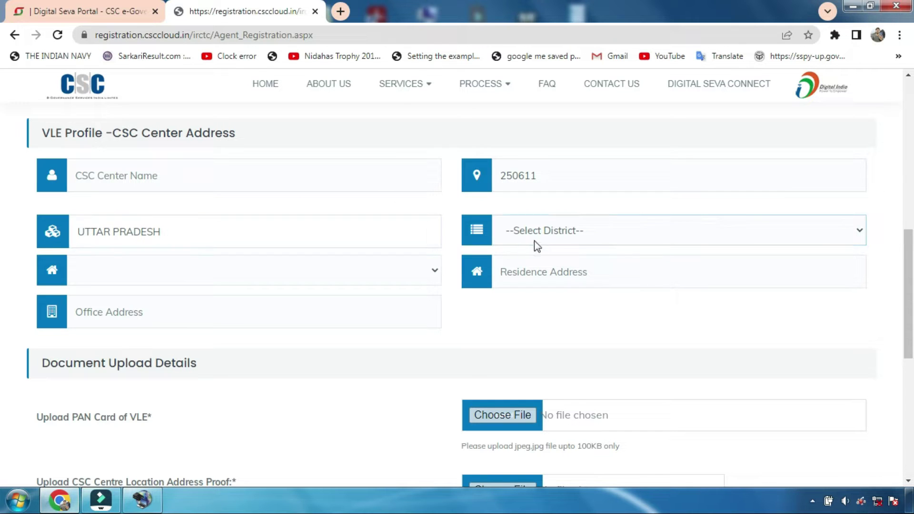
Step: Choose district BAGHPAT and post office Jaunmana BO, then visit the residence and office address fields
{"action": "left_click", "coordinate": [563, 233]}
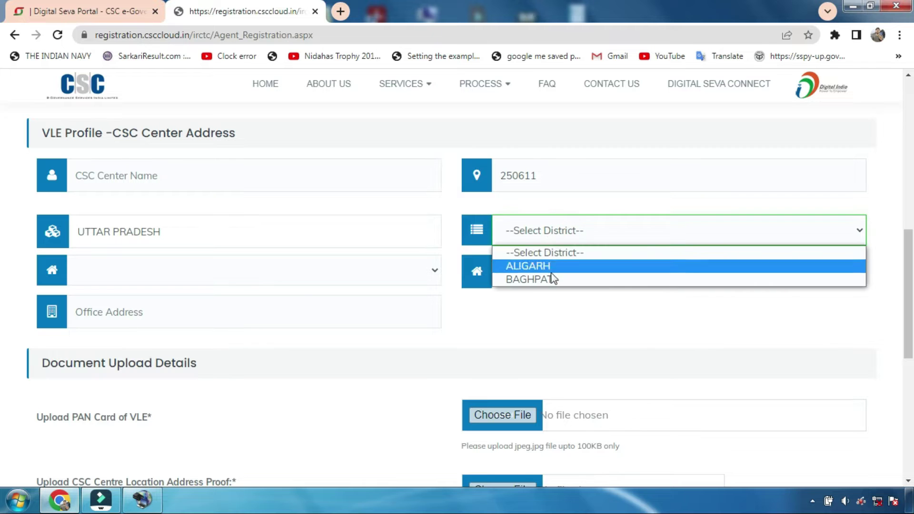
{"action": "left_click", "coordinate": [530, 280]}
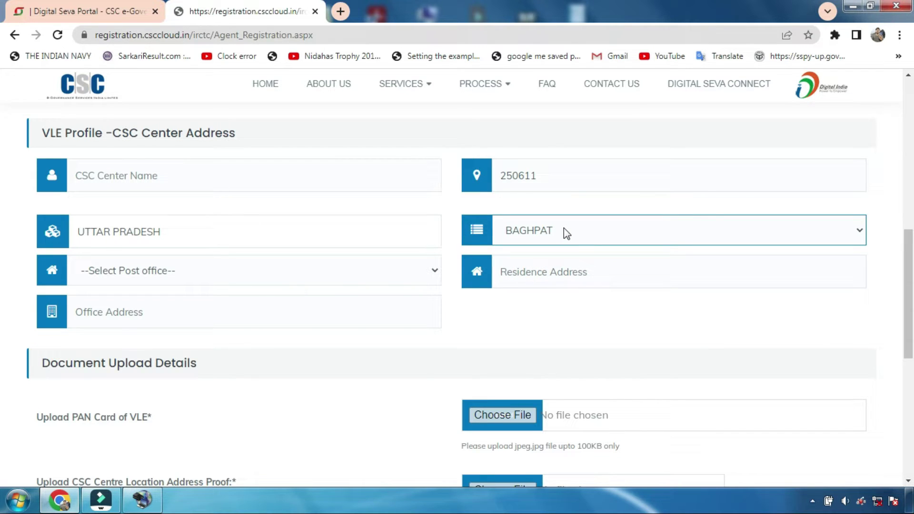
{"action": "key", "text": "Tab"}
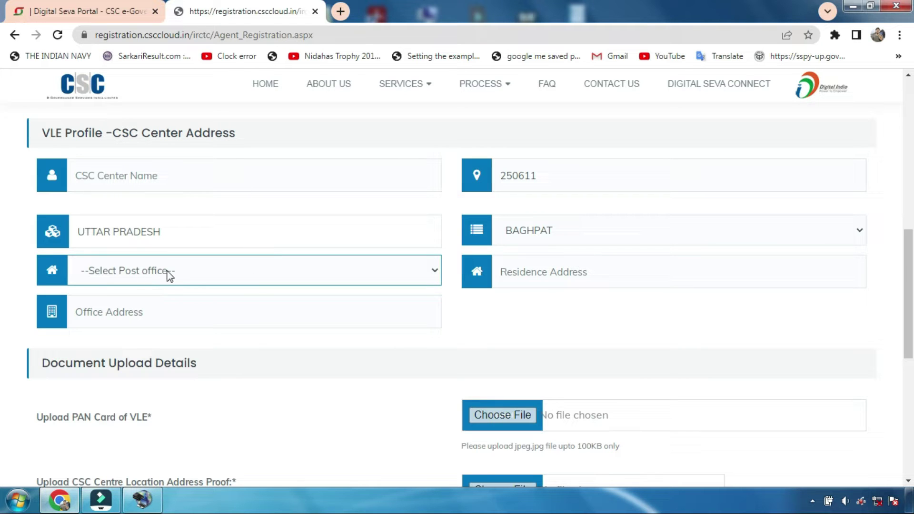
{"action": "left_click", "coordinate": [159, 273]}
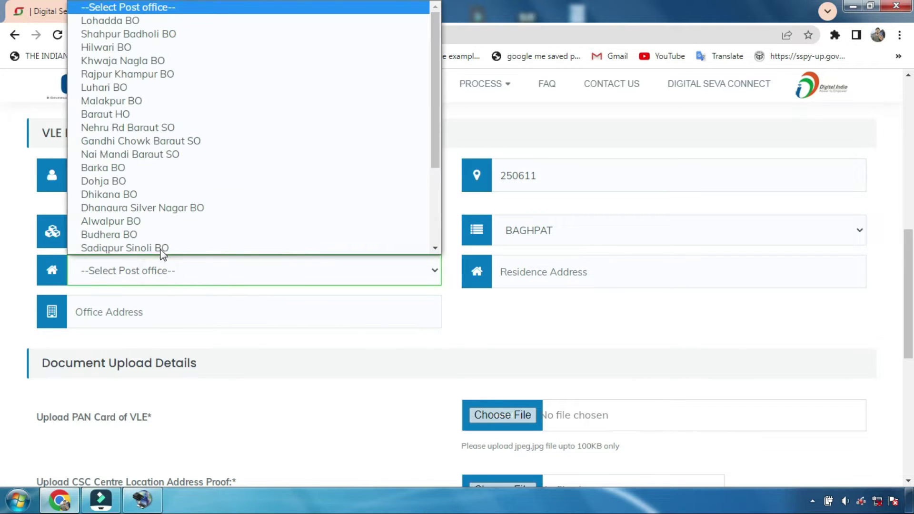
{"action": "scroll", "coordinate": [176, 219], "scroll_direction": "down", "scroll_amount": 3}
{"action": "left_click", "coordinate": [87, 222]}
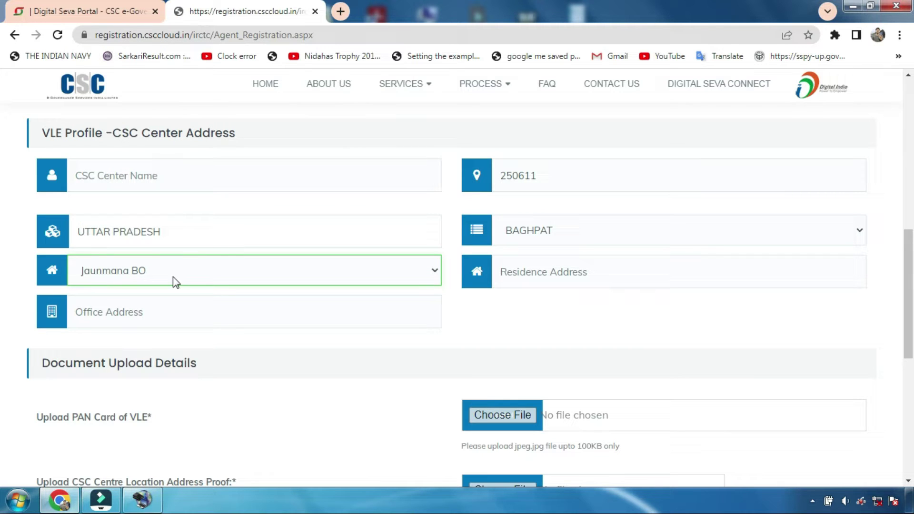
{"action": "left_click", "coordinate": [526, 269]}
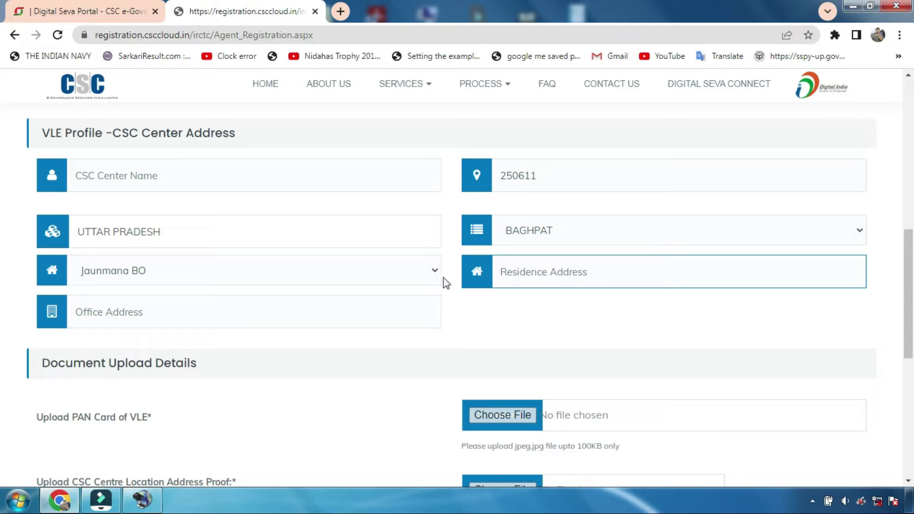
{"action": "left_click", "coordinate": [139, 318]}
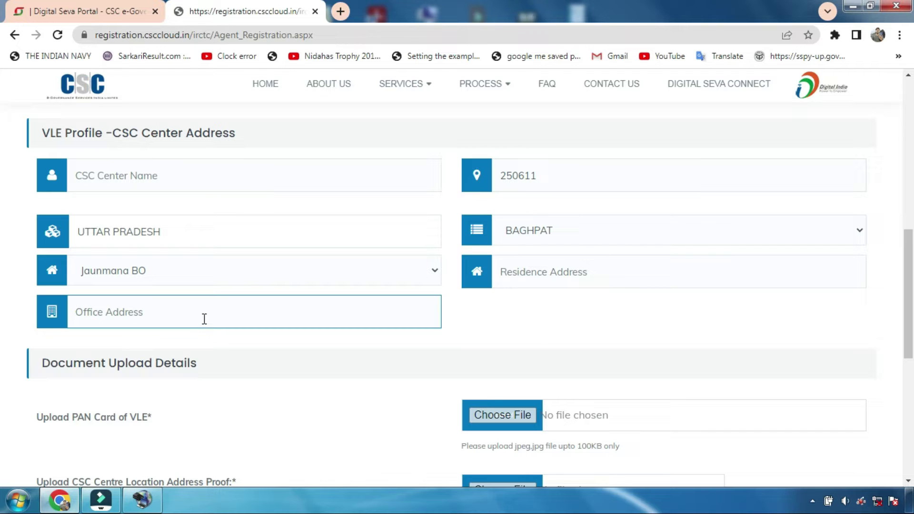
{"action": "scroll", "coordinate": [3, 268], "scroll_direction": "down", "scroll_amount": 5}
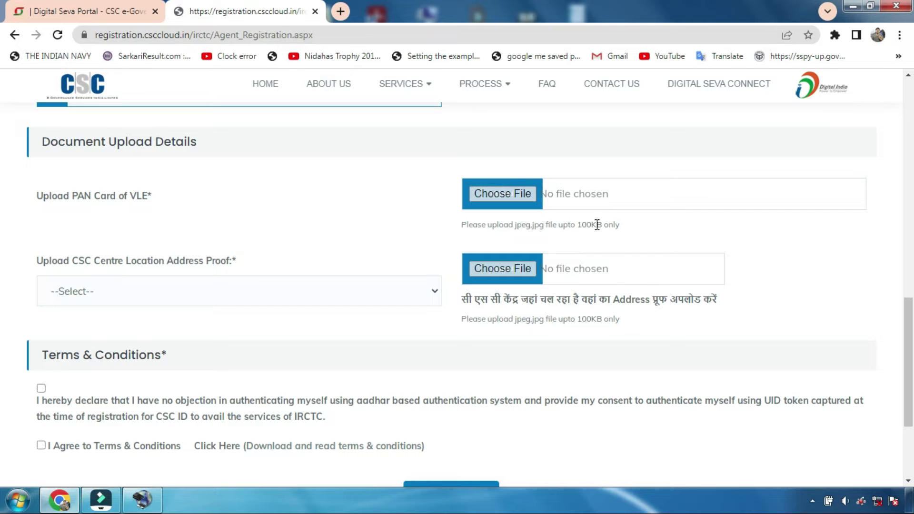
Step: Note the 100KB size limit and jpeg file type required for document uploads
{"action": "left_click_drag", "start_coordinate": [632, 227], "coordinate": [579, 229]}
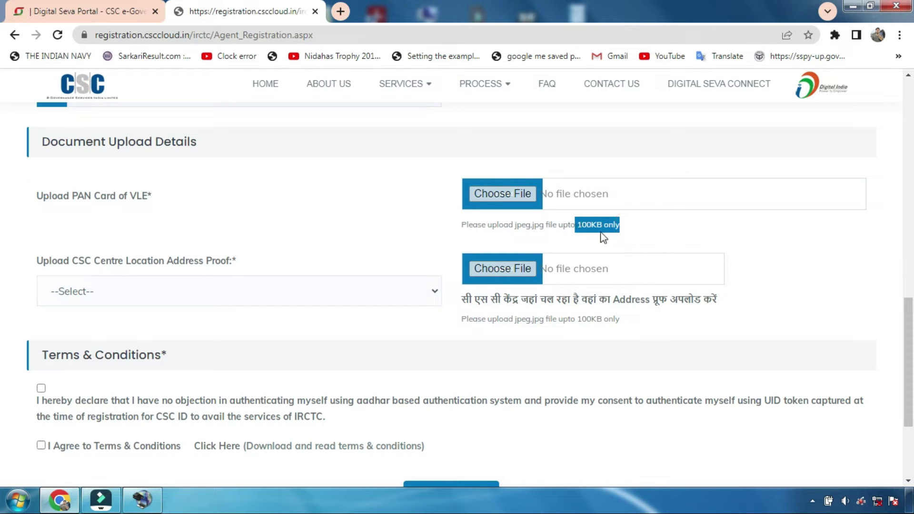
{"action": "left_click", "coordinate": [637, 221]}
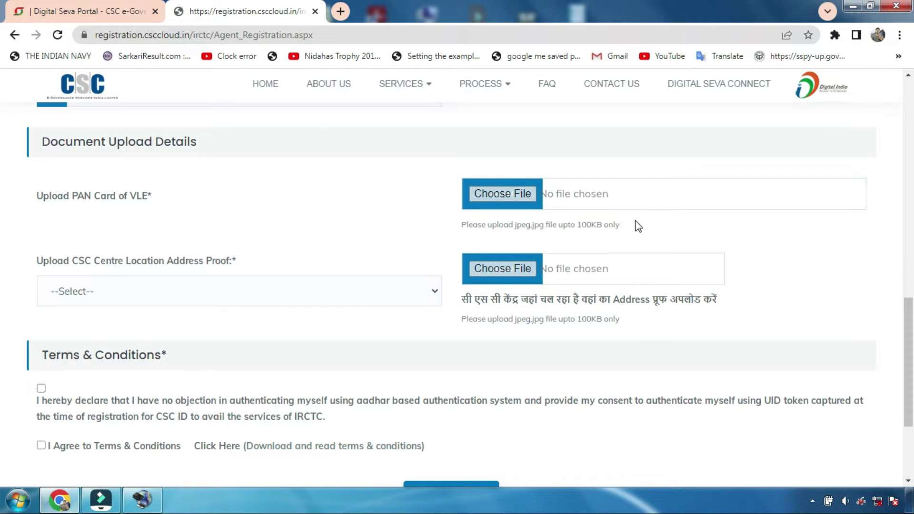
{"action": "left_click_drag", "start_coordinate": [495, 225], "coordinate": [563, 233]}
{"action": "left_click", "coordinate": [629, 238]}
{"action": "left_click", "coordinate": [627, 239]}
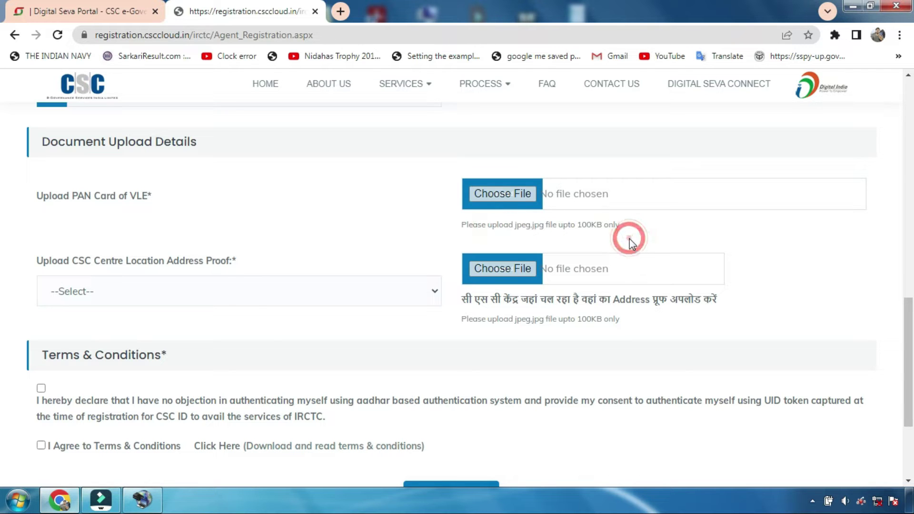
Step: Select Ration Card as the CSC centre location address proof type
{"action": "left_click", "coordinate": [113, 289]}
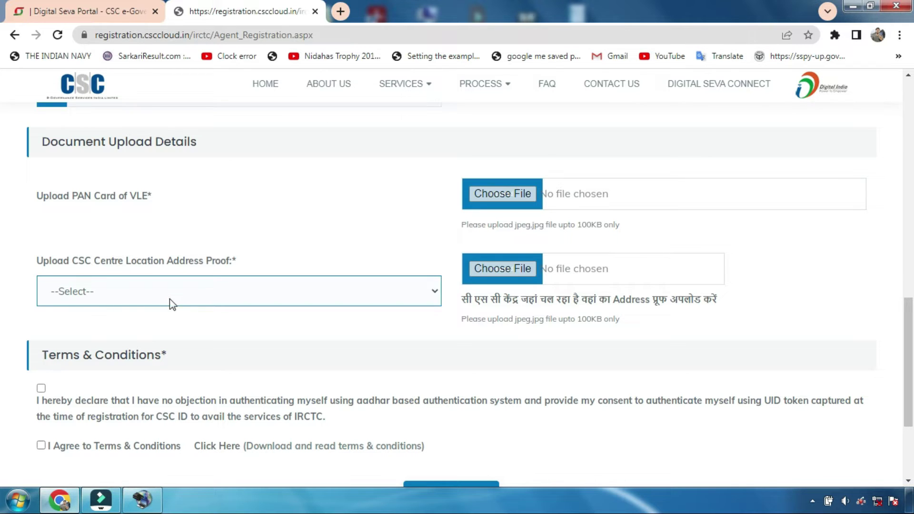
{"action": "left_click", "coordinate": [169, 298]}
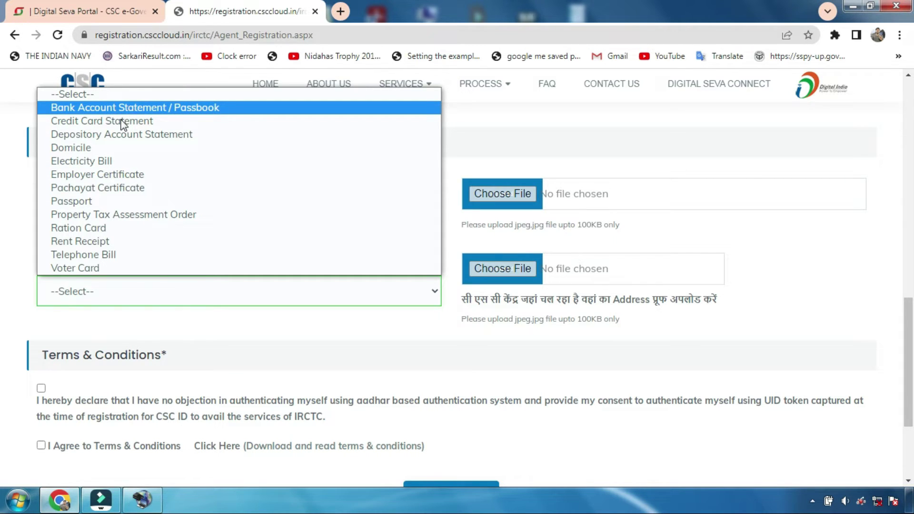
{"action": "left_click", "coordinate": [116, 228]}
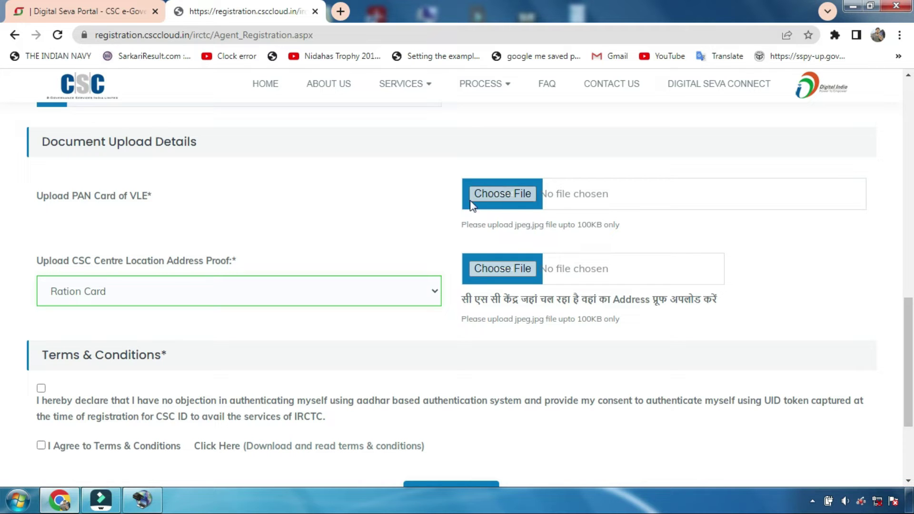
Step: Attach the first JPG image in the folder as the PAN card upload
{"action": "left_click", "coordinate": [509, 193]}
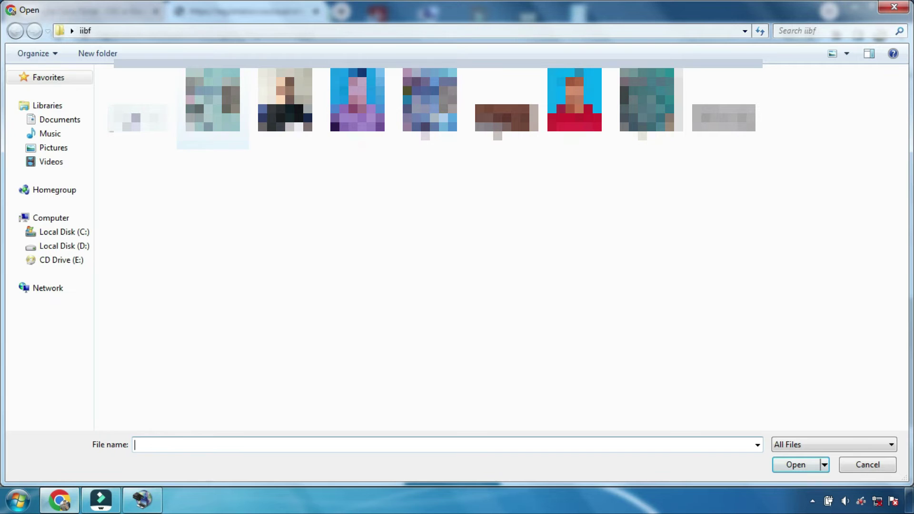
{"action": "left_click", "coordinate": [138, 109]}
{"action": "left_click", "coordinate": [791, 468]}
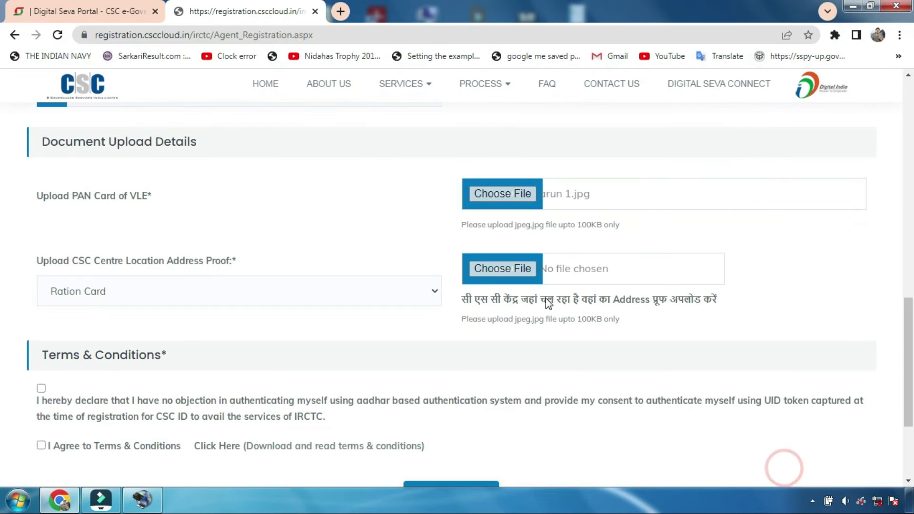
Step: Attach the same JPG image as the CSC centre location address proof
{"action": "left_click", "coordinate": [512, 269]}
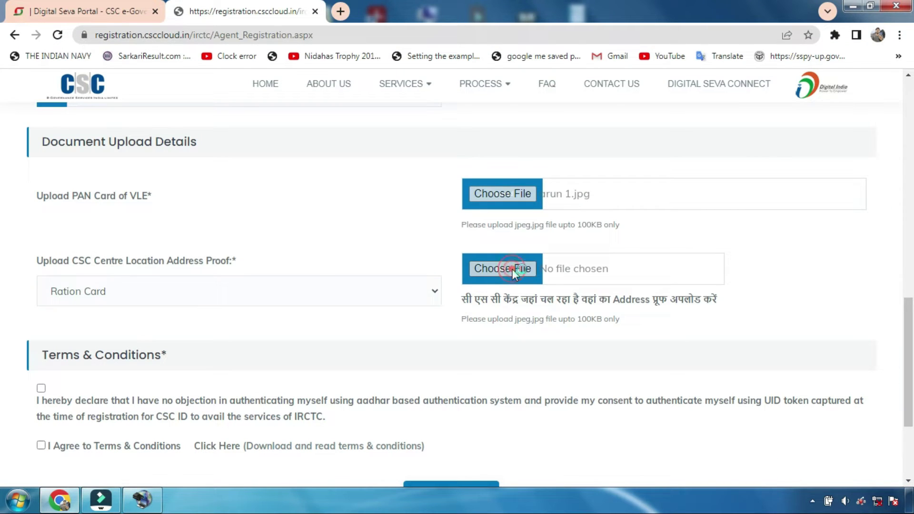
{"action": "left_click", "coordinate": [138, 116]}
{"action": "left_click", "coordinate": [794, 465]}
{"action": "scroll", "coordinate": [633, 216], "scroll_direction": "down", "scroll_amount": 1}
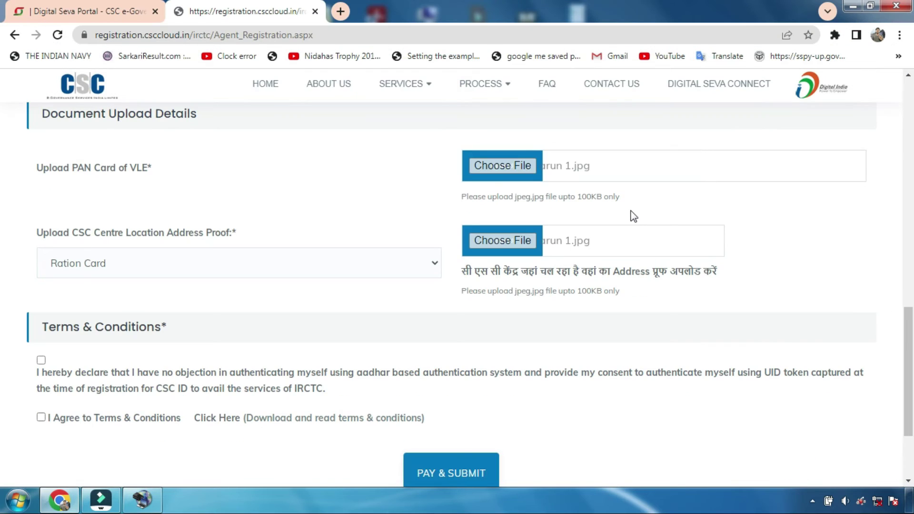
{"action": "scroll", "coordinate": [377, 225], "scroll_direction": "down", "scroll_amount": 2}
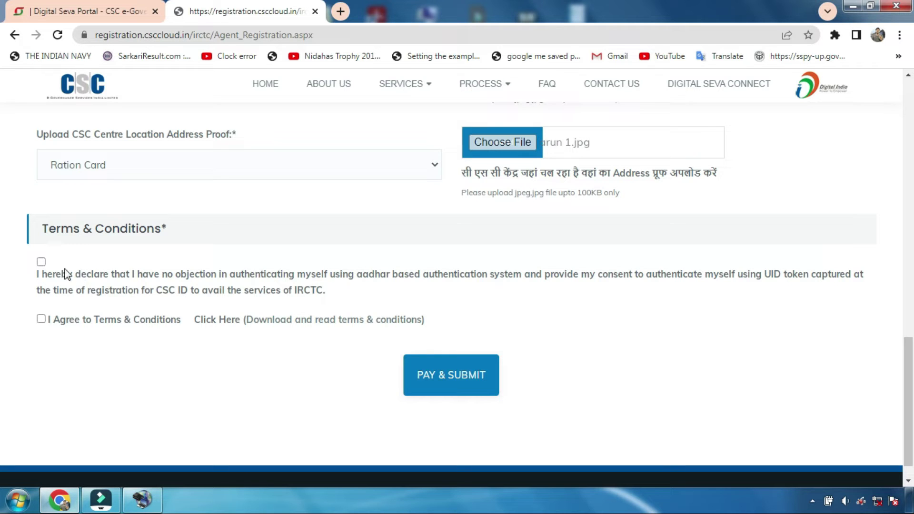
Step: Tick the Aadhaar declaration and I Agree to Terms & Conditions, review the form, then PAY & SUBMIT
{"action": "left_click", "coordinate": [41, 262]}
{"action": "left_click", "coordinate": [40, 319]}
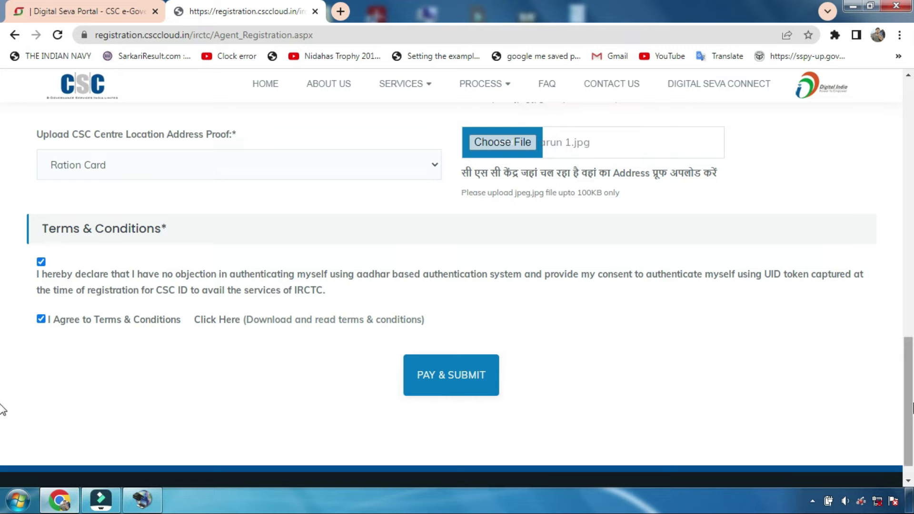
{"action": "scroll", "coordinate": [3, 255], "scroll_direction": "up", "scroll_amount": 8}
{"action": "scroll", "coordinate": [2, 255], "scroll_direction": "up", "scroll_amount": 8}
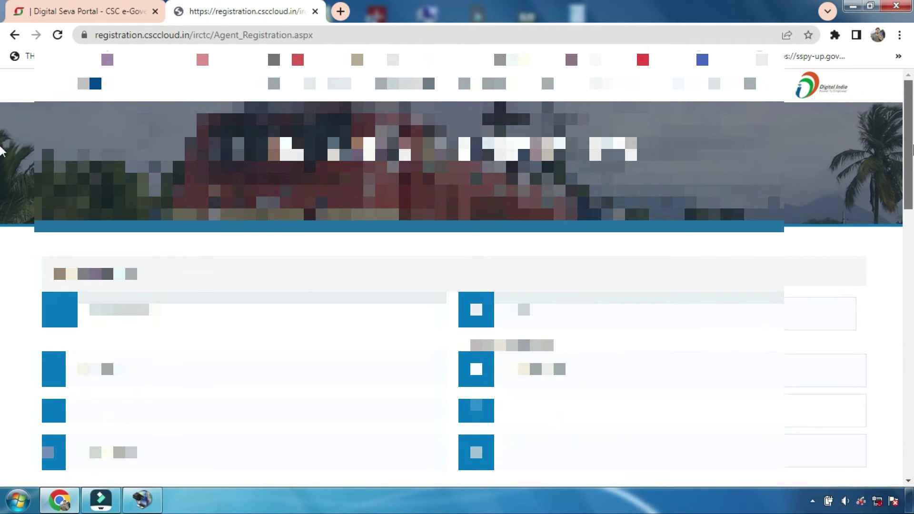
{"action": "scroll", "coordinate": [3, 162], "scroll_direction": "down", "scroll_amount": 2}
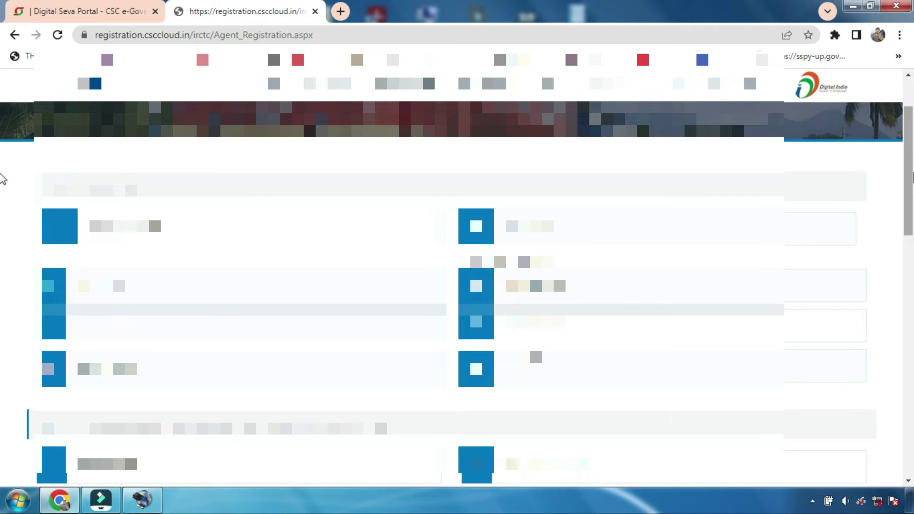
{"action": "scroll", "coordinate": [2, 204], "scroll_direction": "down", "scroll_amount": 8}
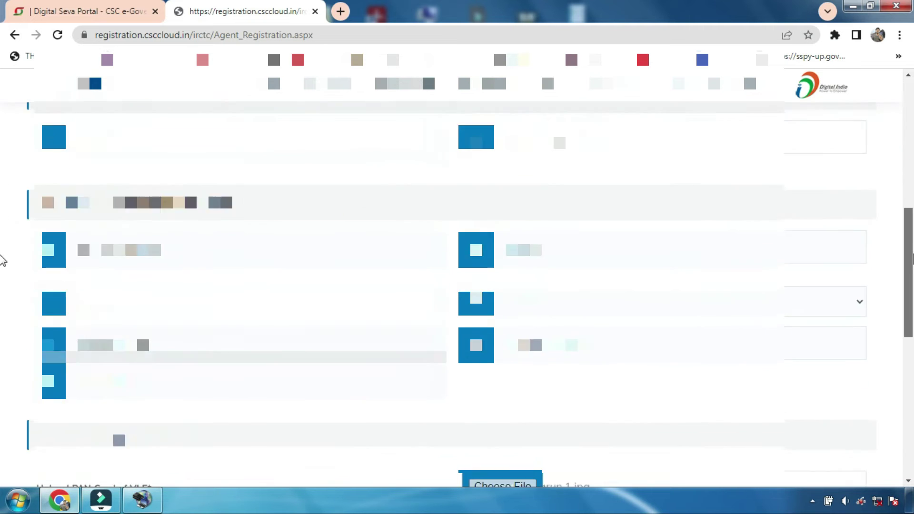
{"action": "scroll", "coordinate": [2, 288], "scroll_direction": "down", "scroll_amount": 2}
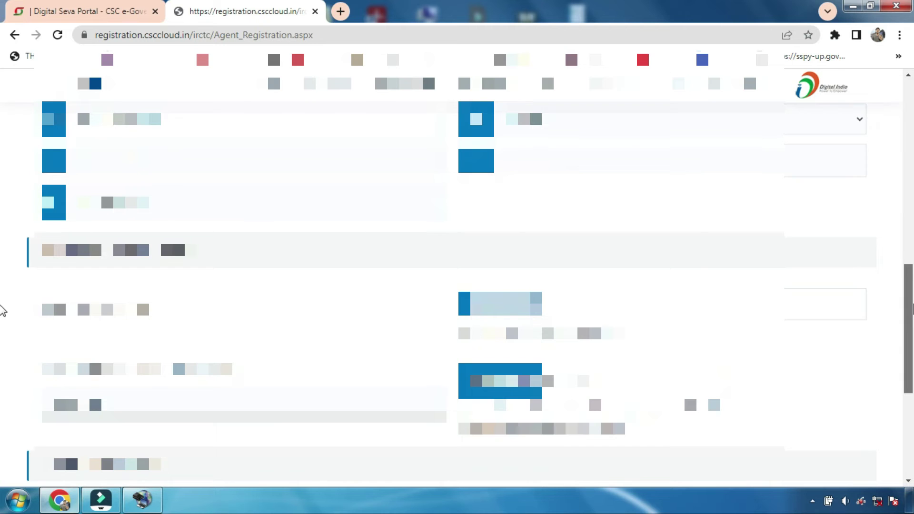
{"action": "scroll", "coordinate": [2, 310], "scroll_direction": "down", "scroll_amount": 4}
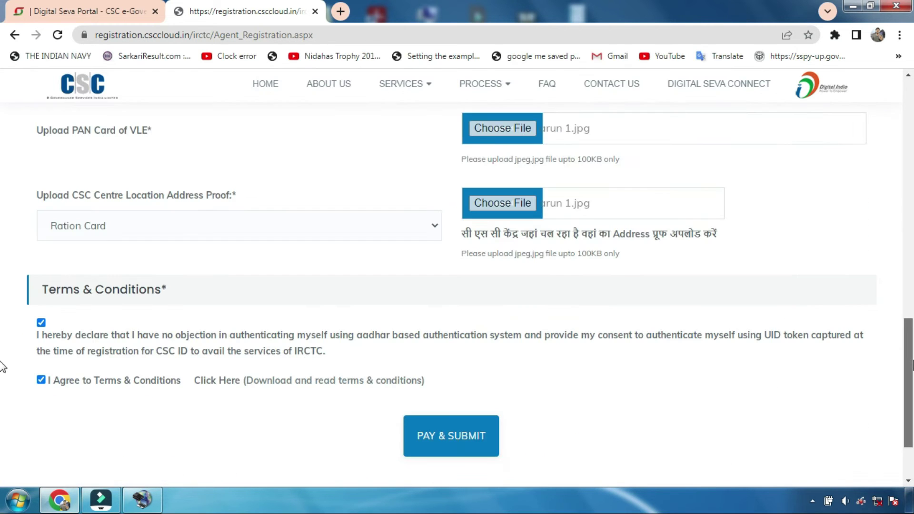
{"action": "scroll", "coordinate": [2, 366], "scroll_direction": "down", "scroll_amount": 2}
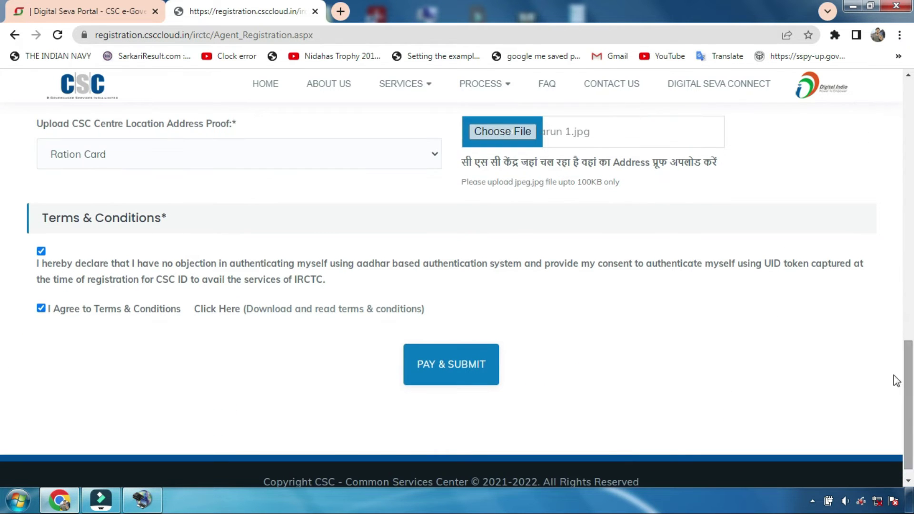
{"action": "left_click", "coordinate": [427, 371]}
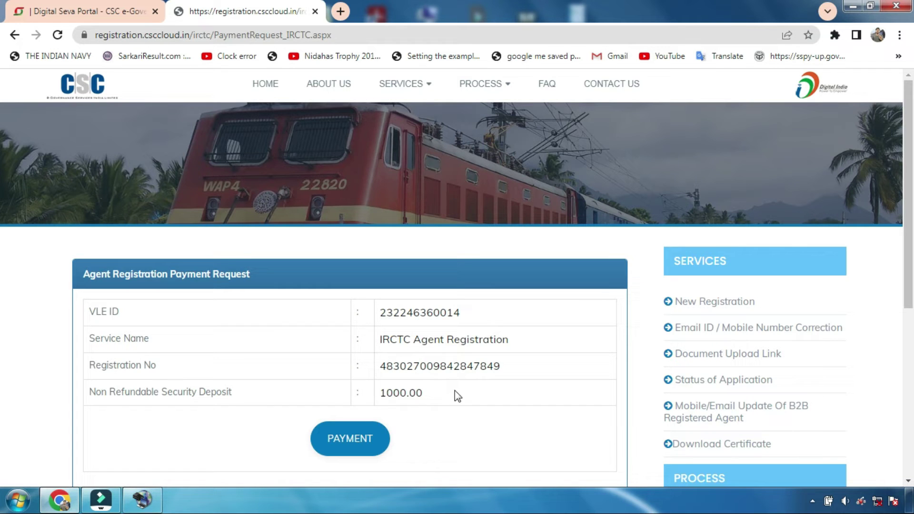
Step: Confirm the 1000.00 security deposit amount and proceed to PAYMENT
{"action": "left_click_drag", "start_coordinate": [455, 391], "coordinate": [379, 393]}
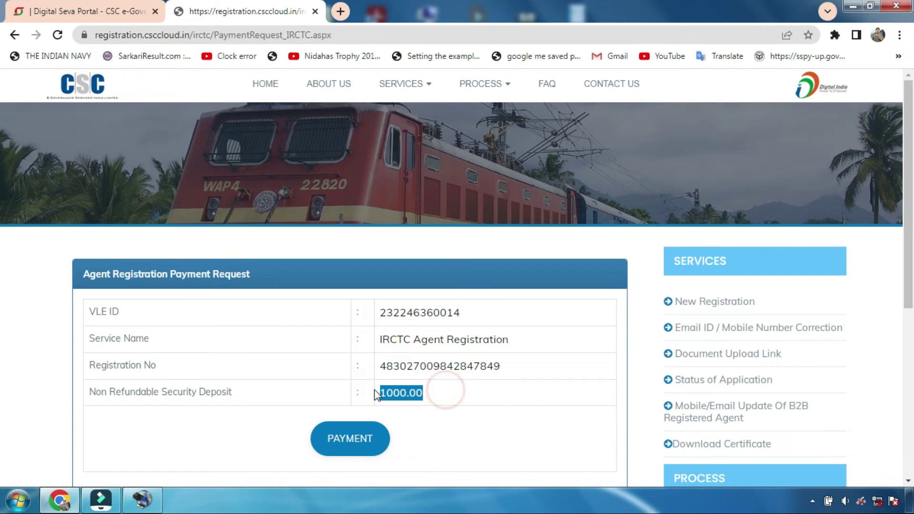
{"action": "left_click", "coordinate": [466, 397]}
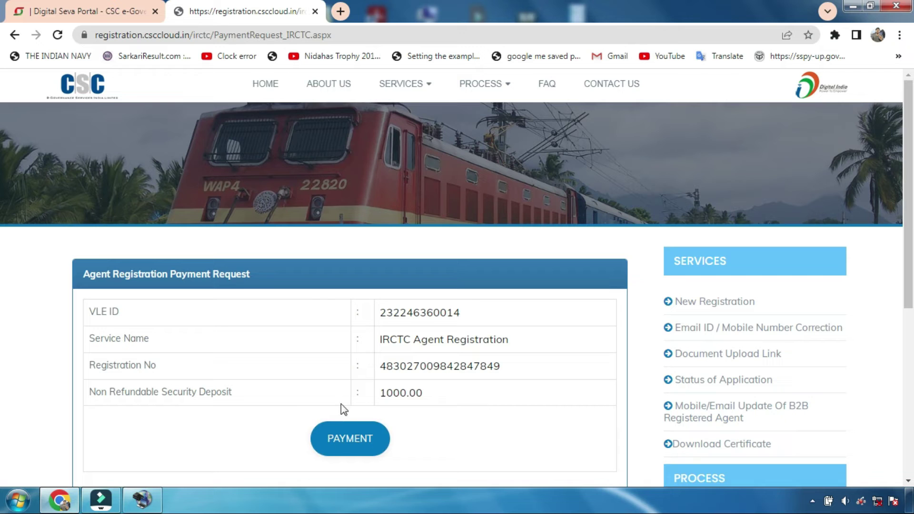
{"action": "left_click", "coordinate": [350, 441]}
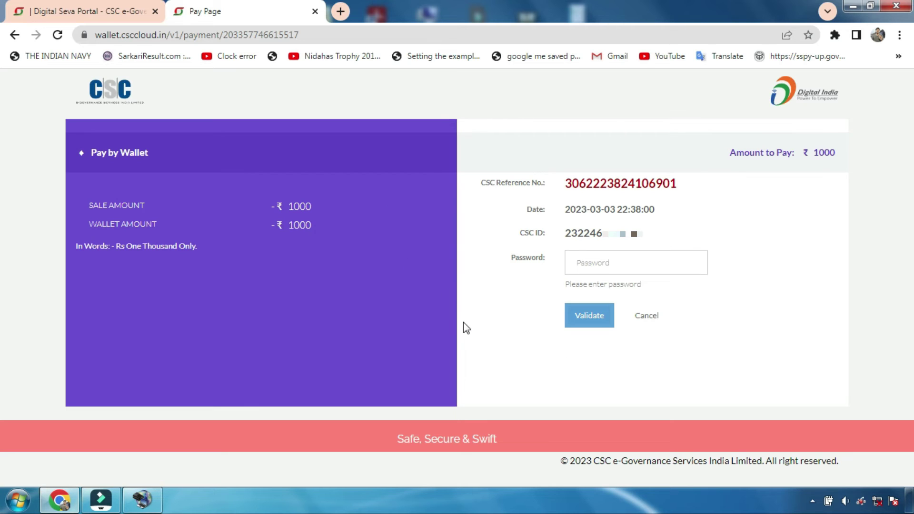
Step: Check the ₹1000 amount, enter and validate the wallet password, then go to the wallet PIN field
{"action": "triple_click", "coordinate": [836, 153]}
{"action": "left_click", "coordinate": [836, 155]}
{"action": "left_click", "coordinate": [589, 263]}
{"action": "left_click", "coordinate": [585, 322]}
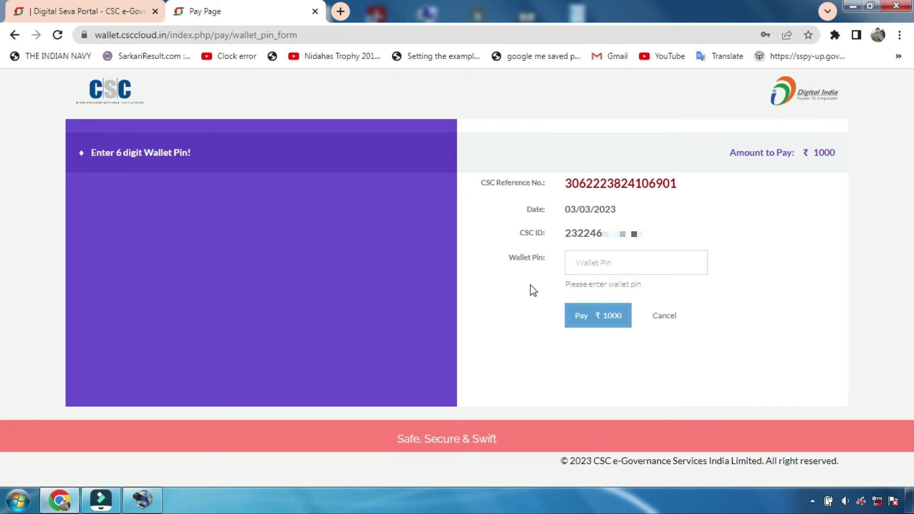
{"action": "left_click", "coordinate": [587, 263]}
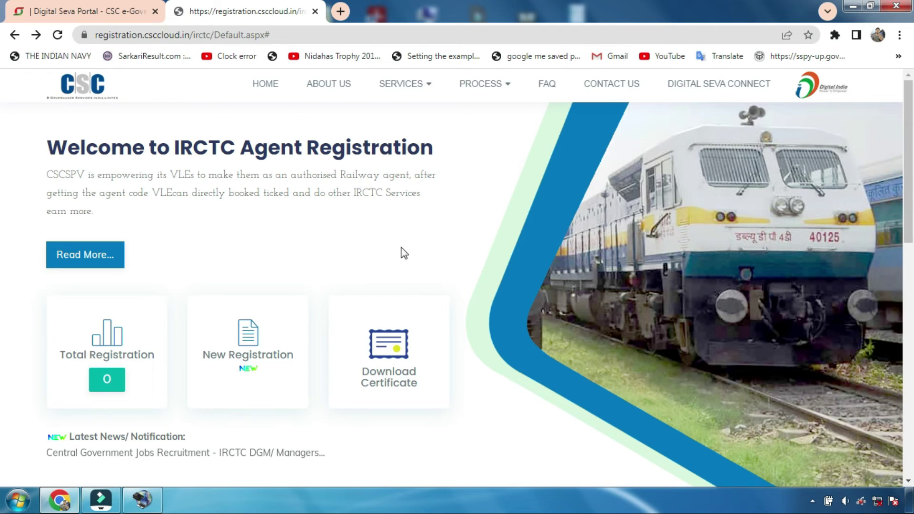
Step: Back on the IRCTC Agent Registration home page, bring up the SERVICES menu list
{"action": "mouse_move", "coordinate": [398, 89]}
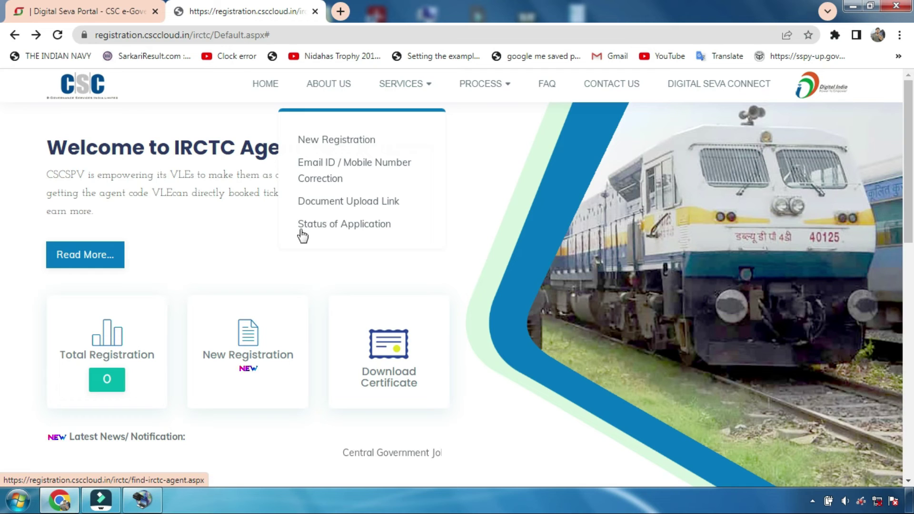
Step: Search Status of Application with the prefilled CSC ID and mobile number; it returns 'No Record found...!!!'
{"action": "left_click", "coordinate": [361, 229]}
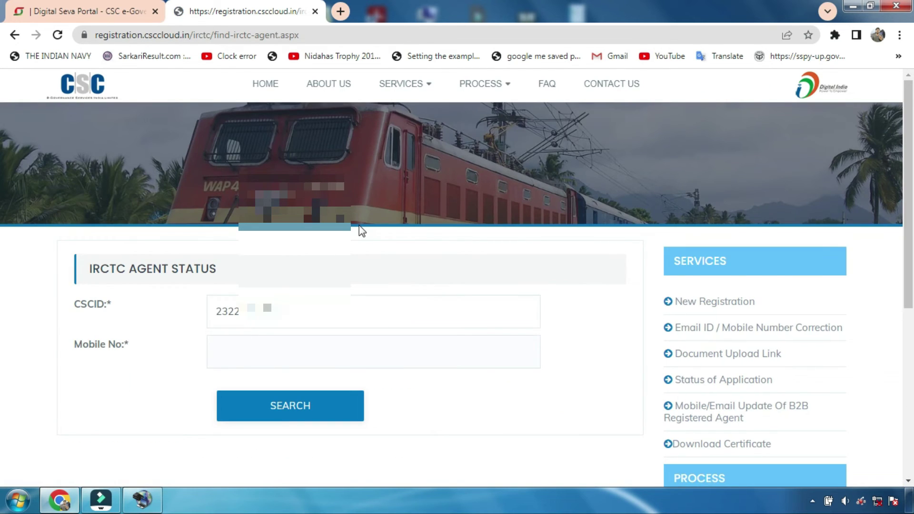
{"action": "scroll", "coordinate": [354, 226], "scroll_direction": "down", "scroll_amount": 1}
{"action": "left_click", "coordinate": [369, 245]}
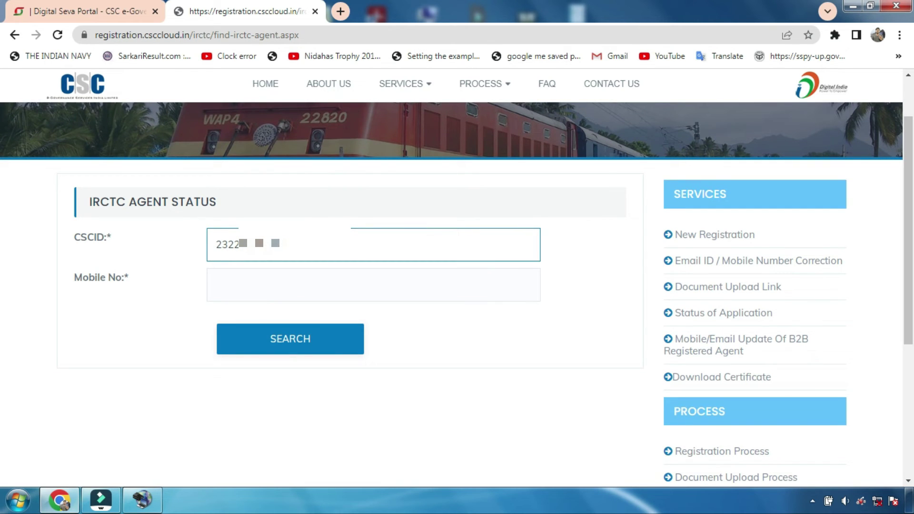
{"action": "double_click", "coordinate": [296, 257]}
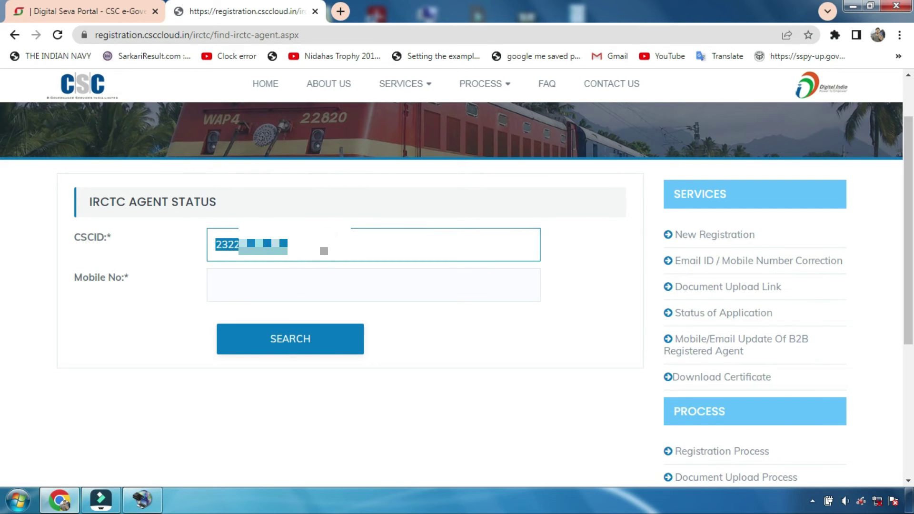
{"action": "left_click", "coordinate": [321, 251]}
{"action": "left_click", "coordinate": [238, 287]}
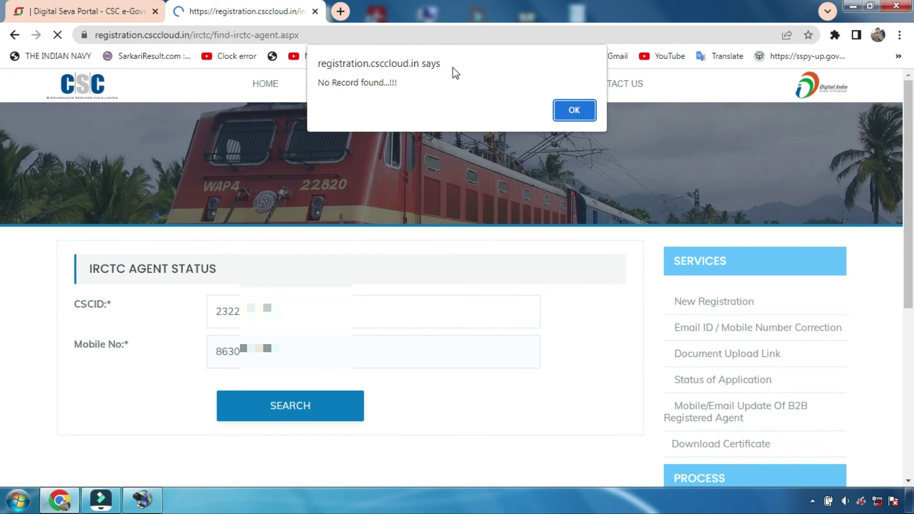
{"action": "triple_click", "coordinate": [407, 84]}
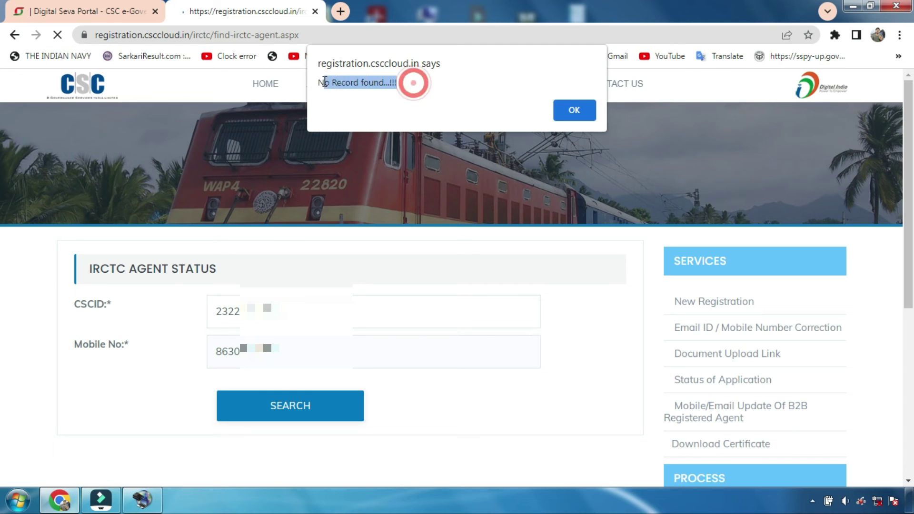